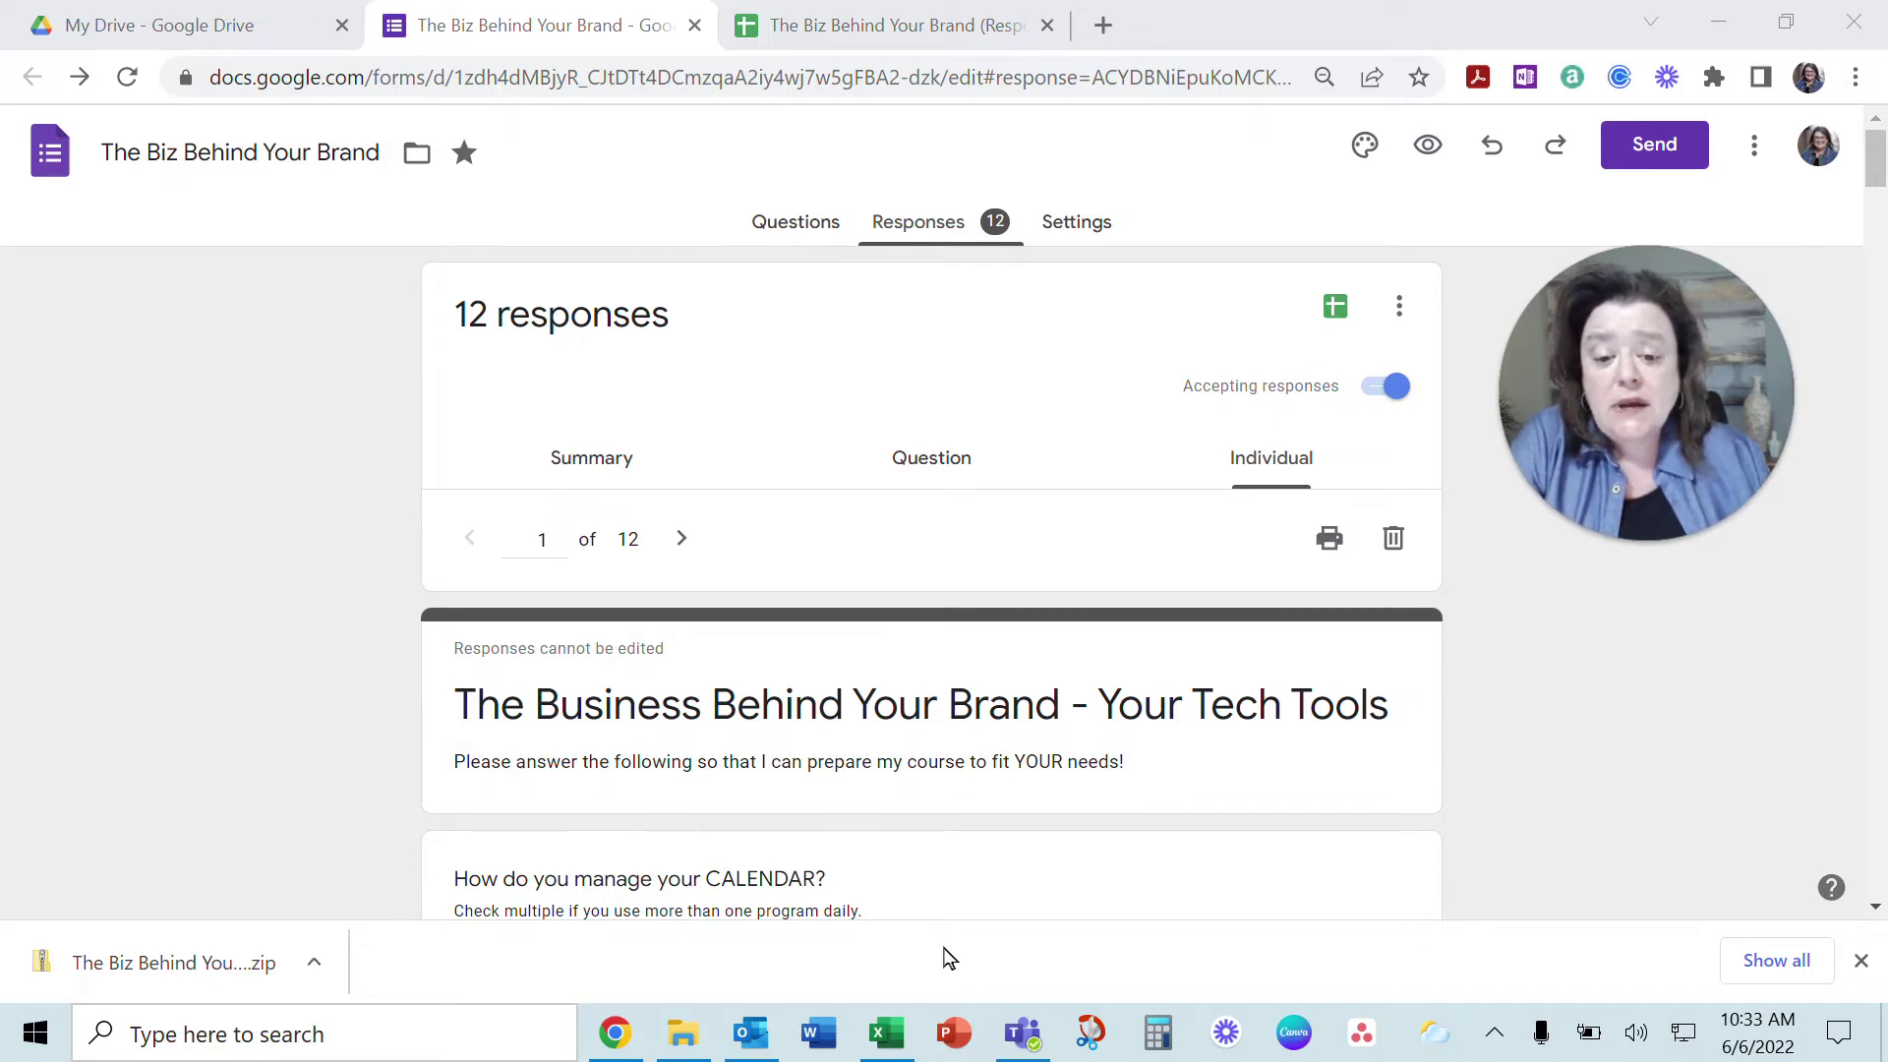
- Check the form's more response options twice without choosing anything
click(1400, 310)
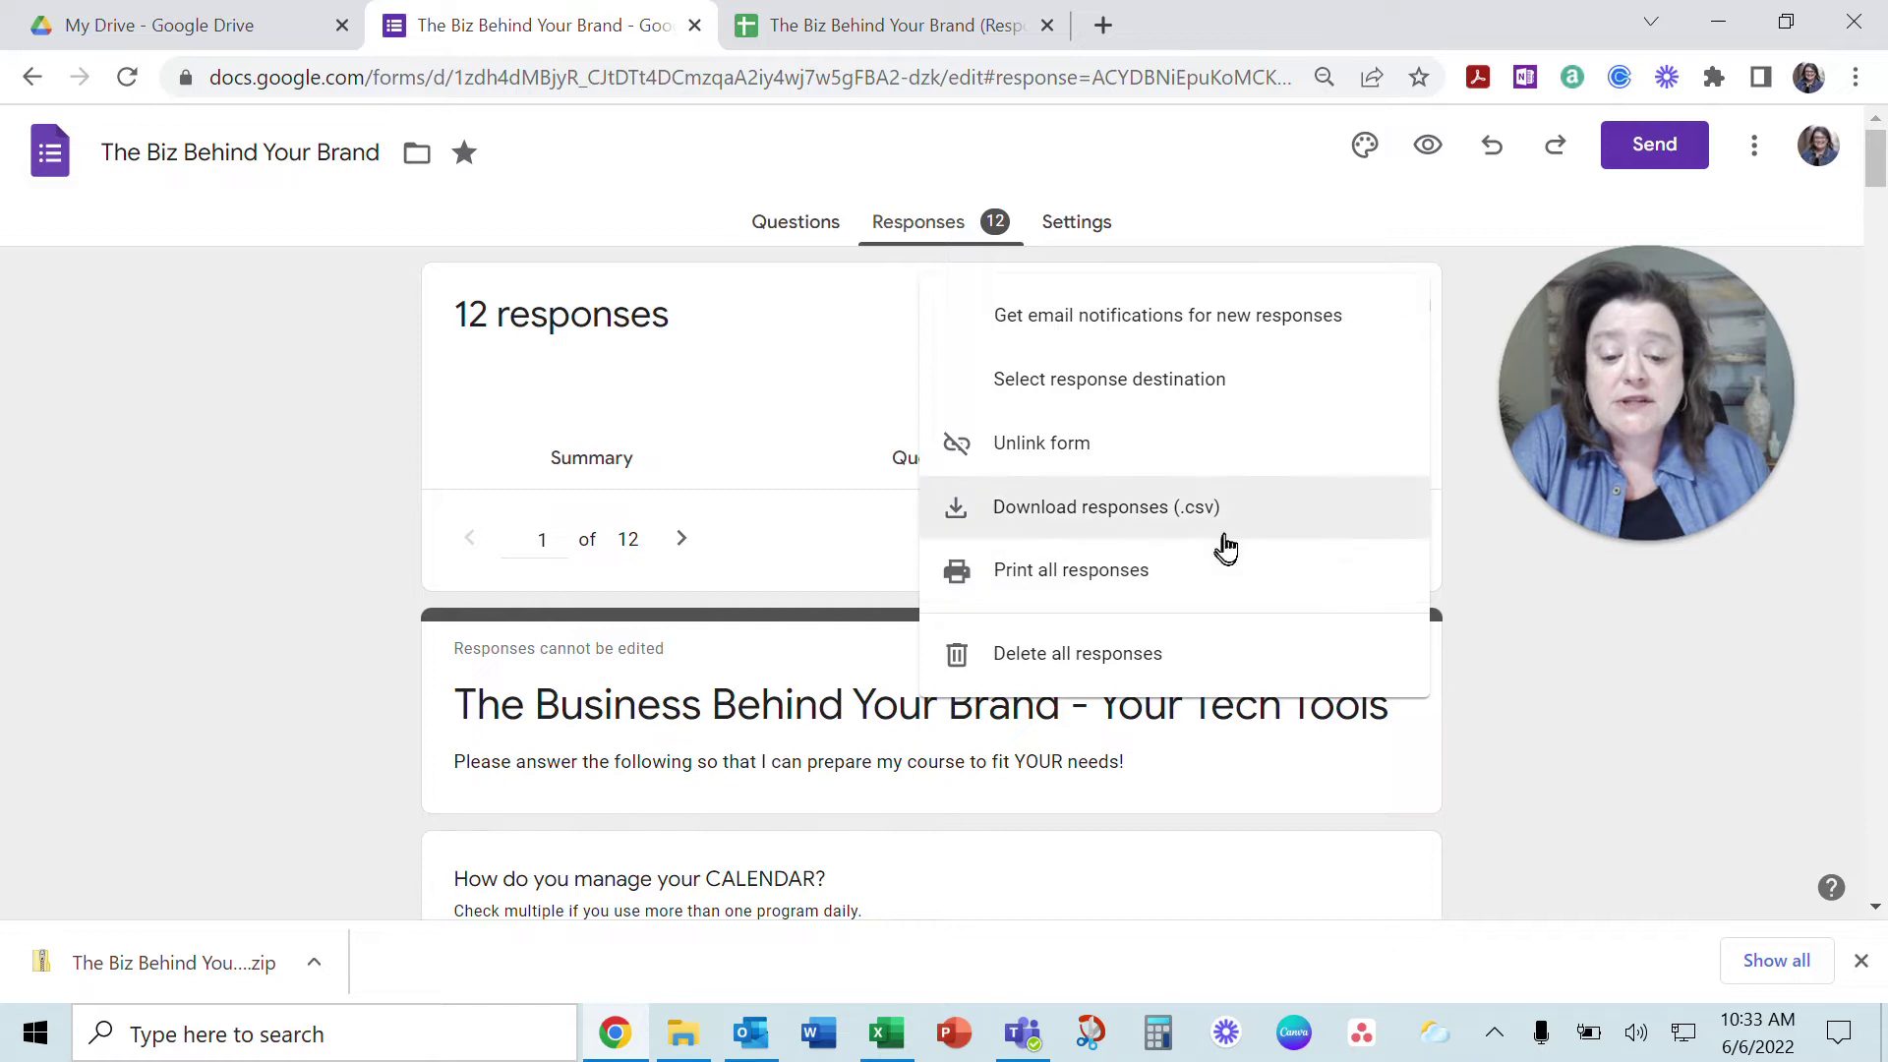
click(787, 341)
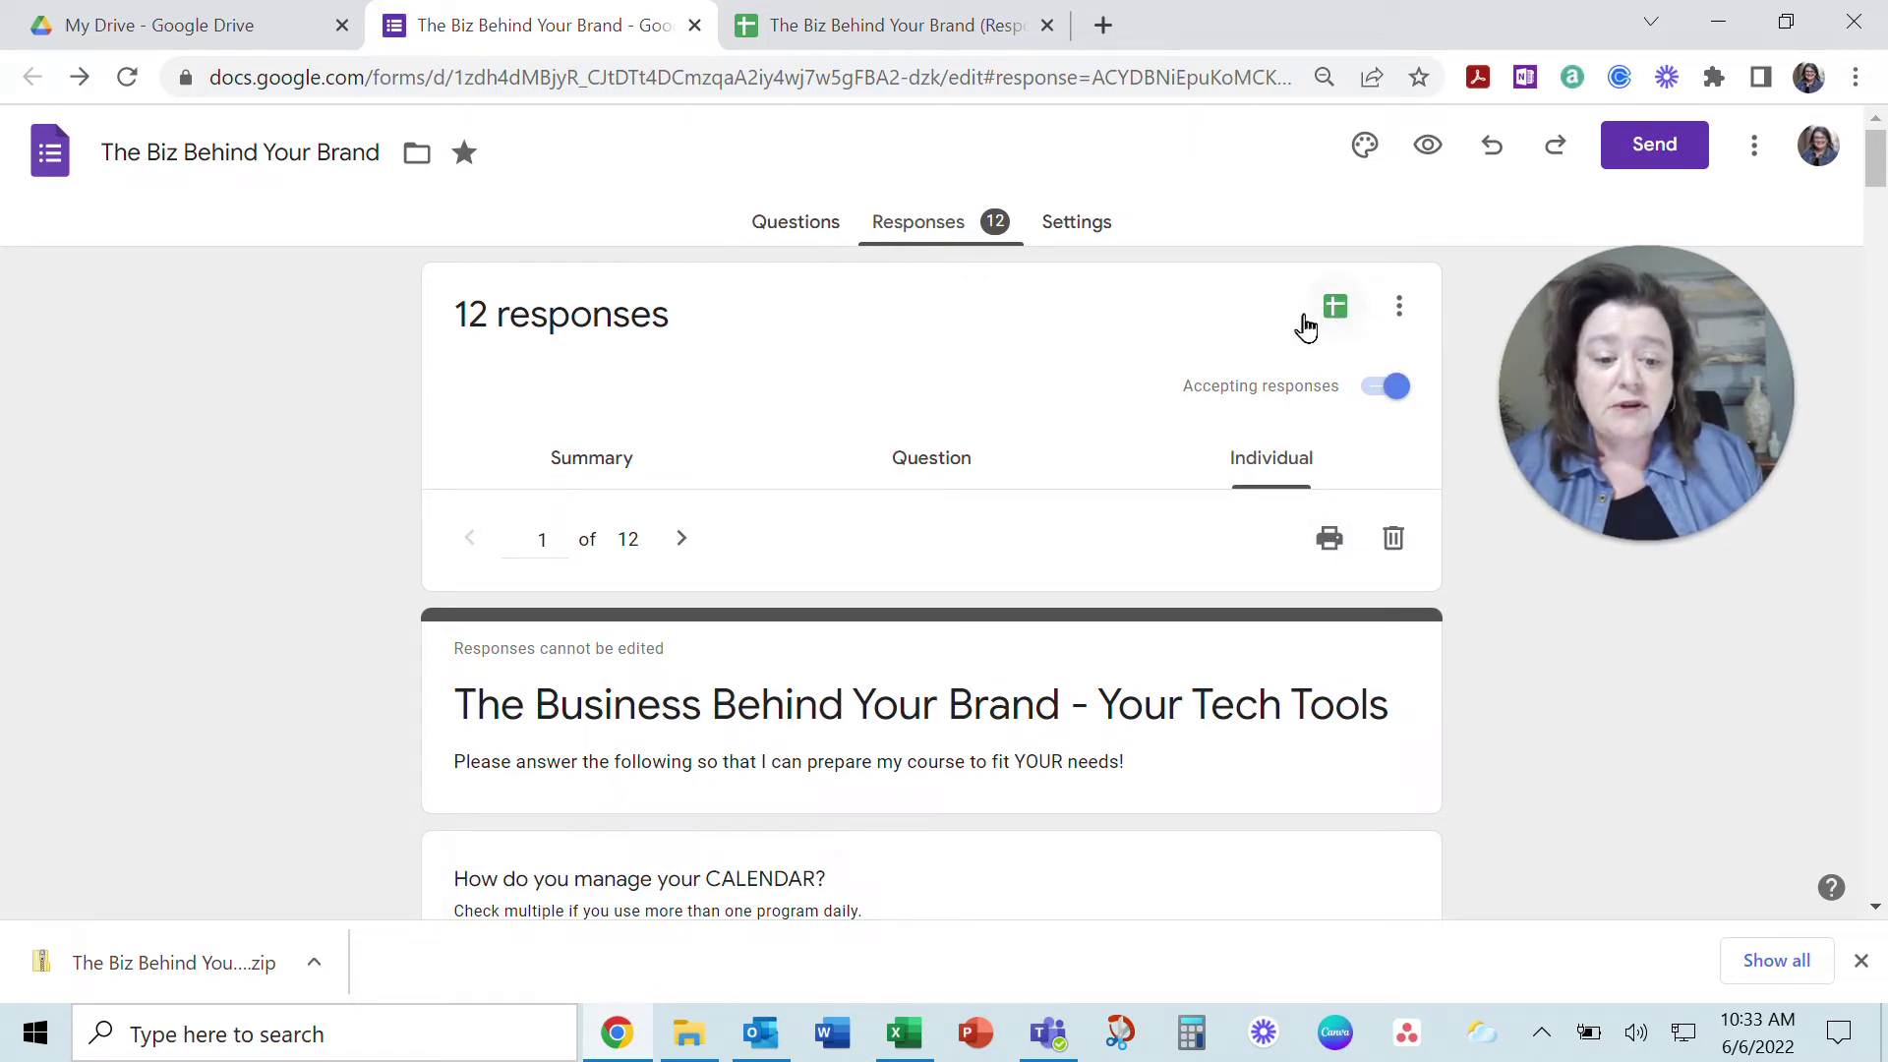
click(1402, 314)
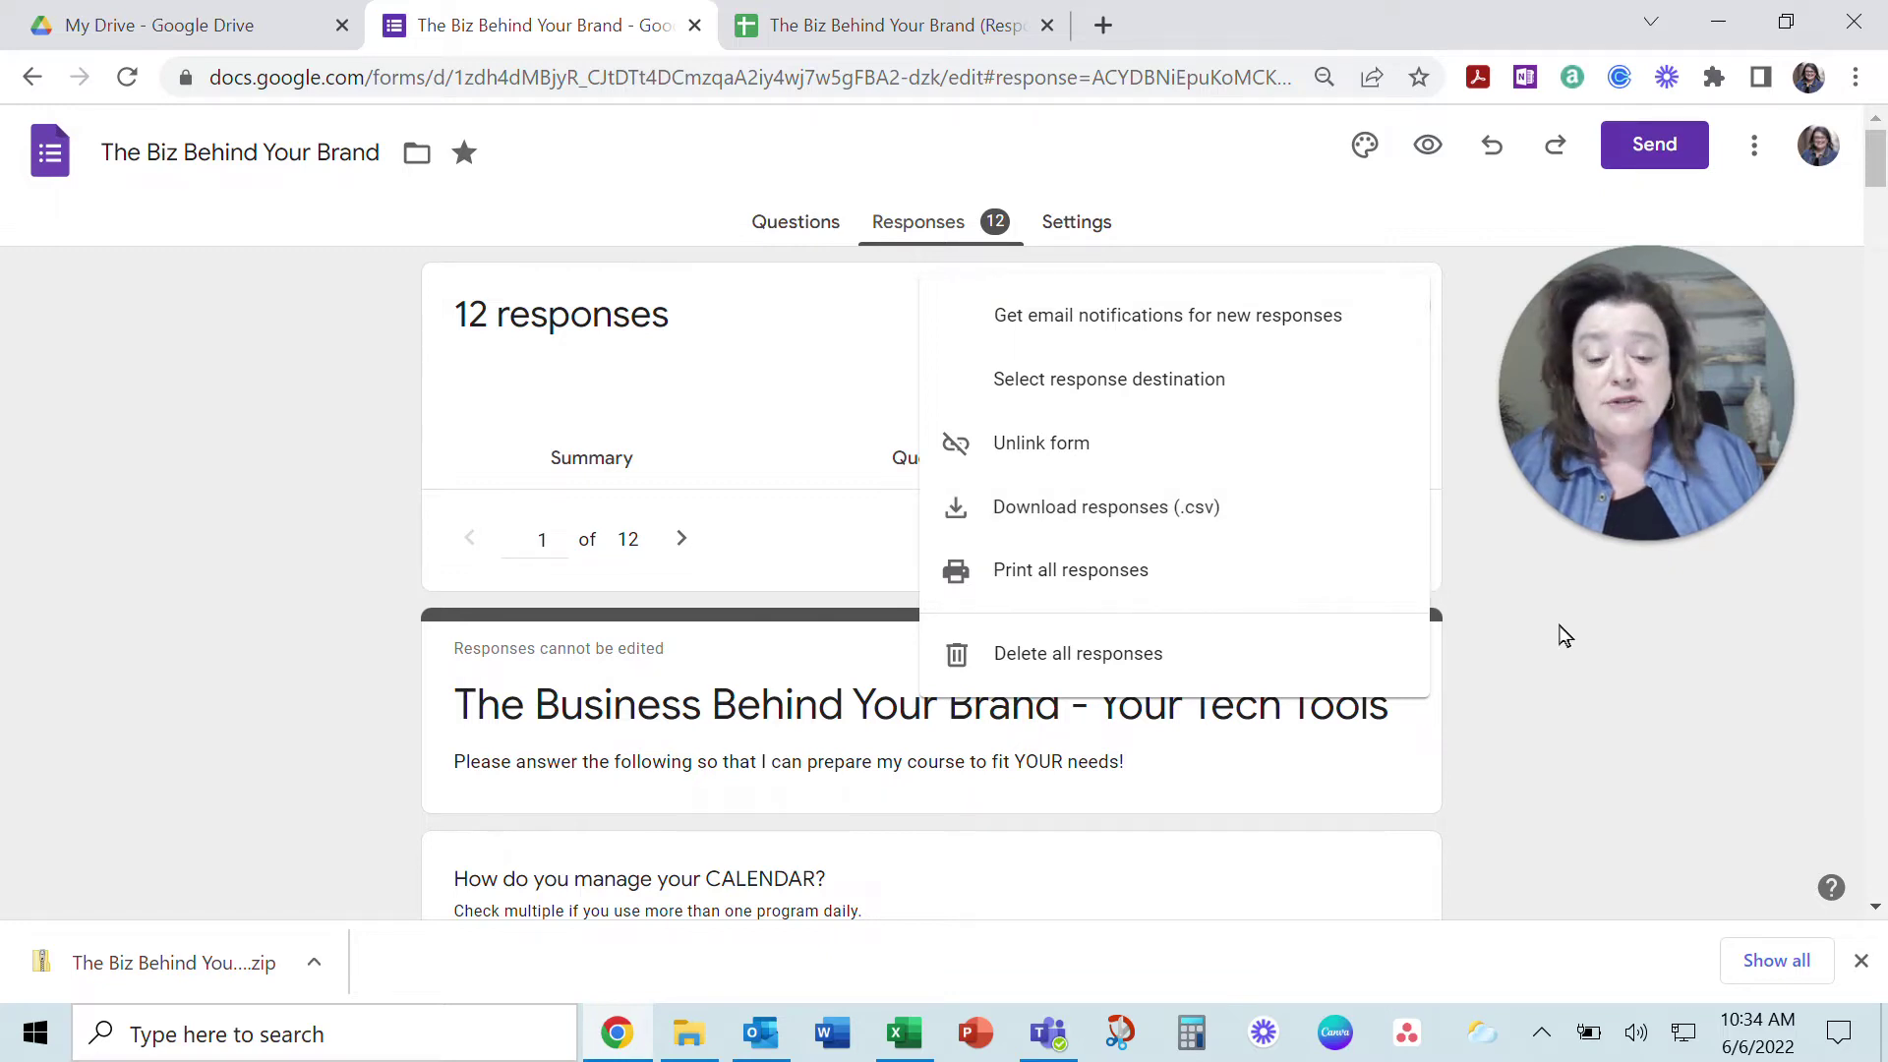
click(1564, 636)
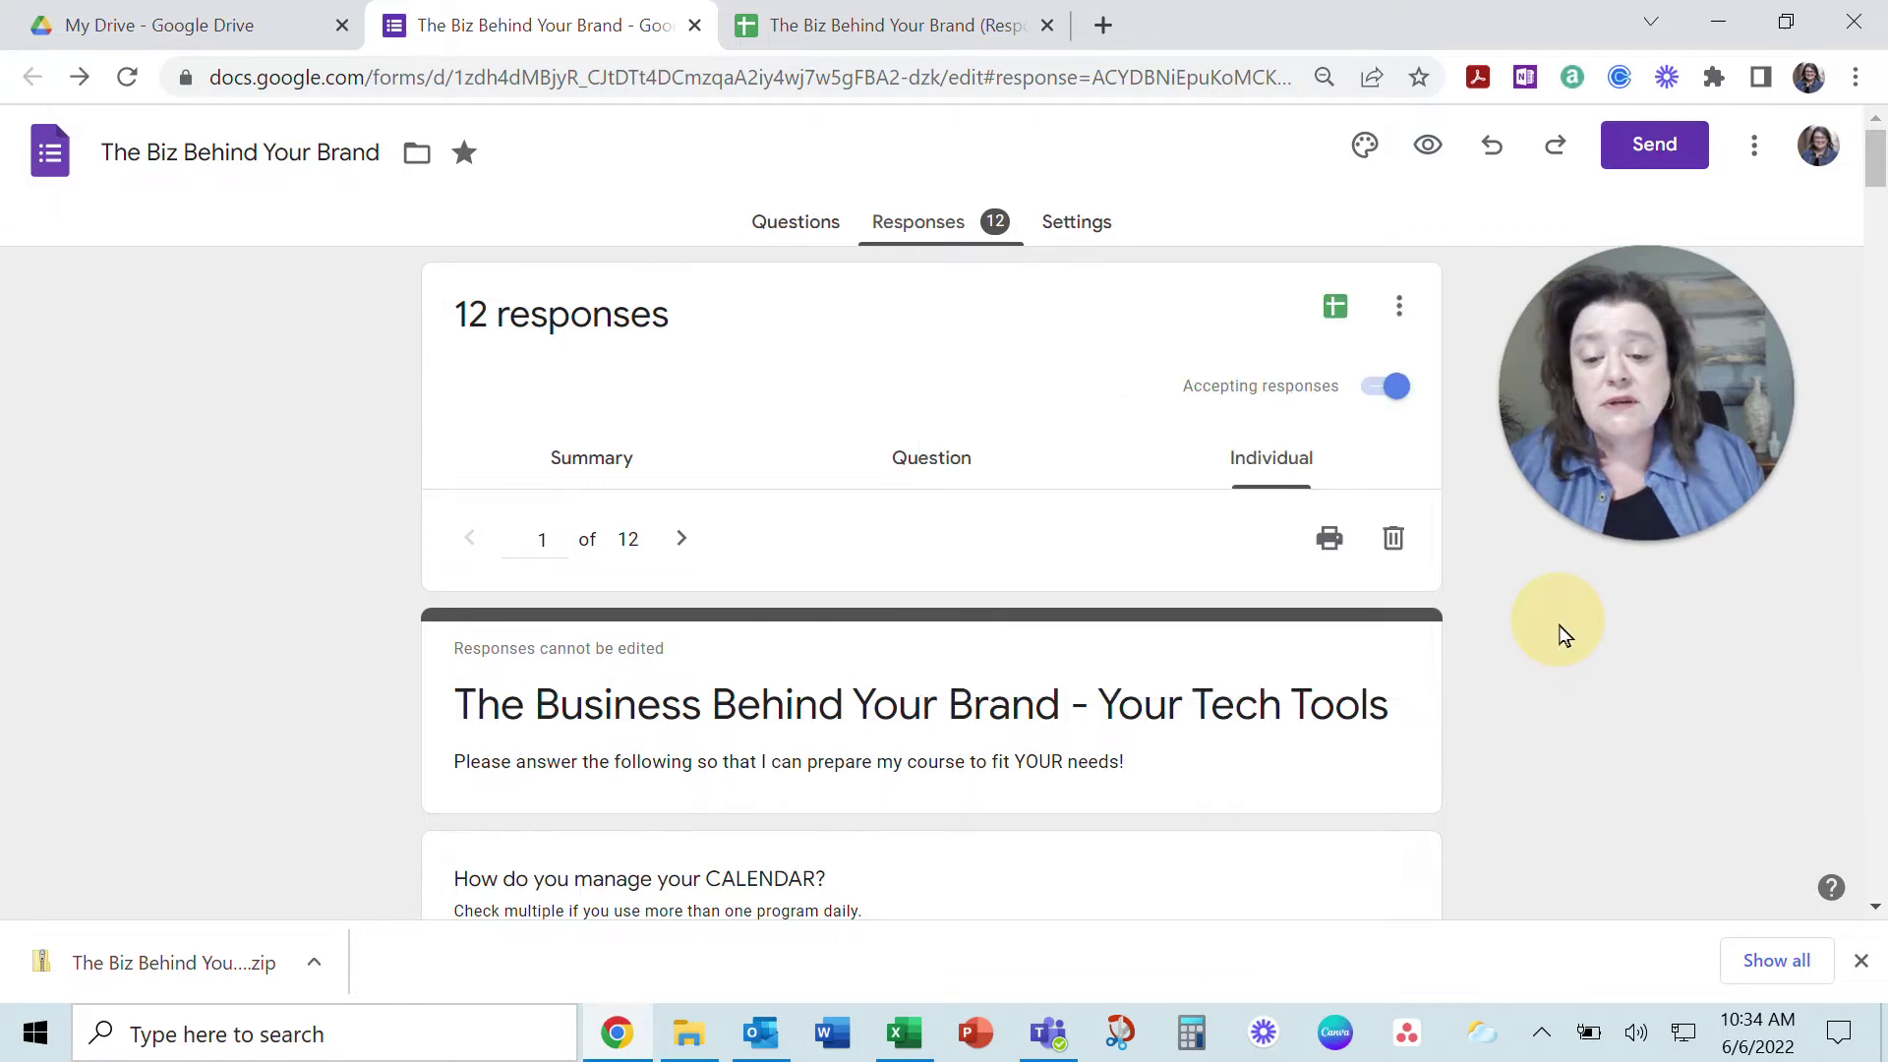
- Switch to the linked response spreadsheet and select the first respondent's row 2
click(920, 26)
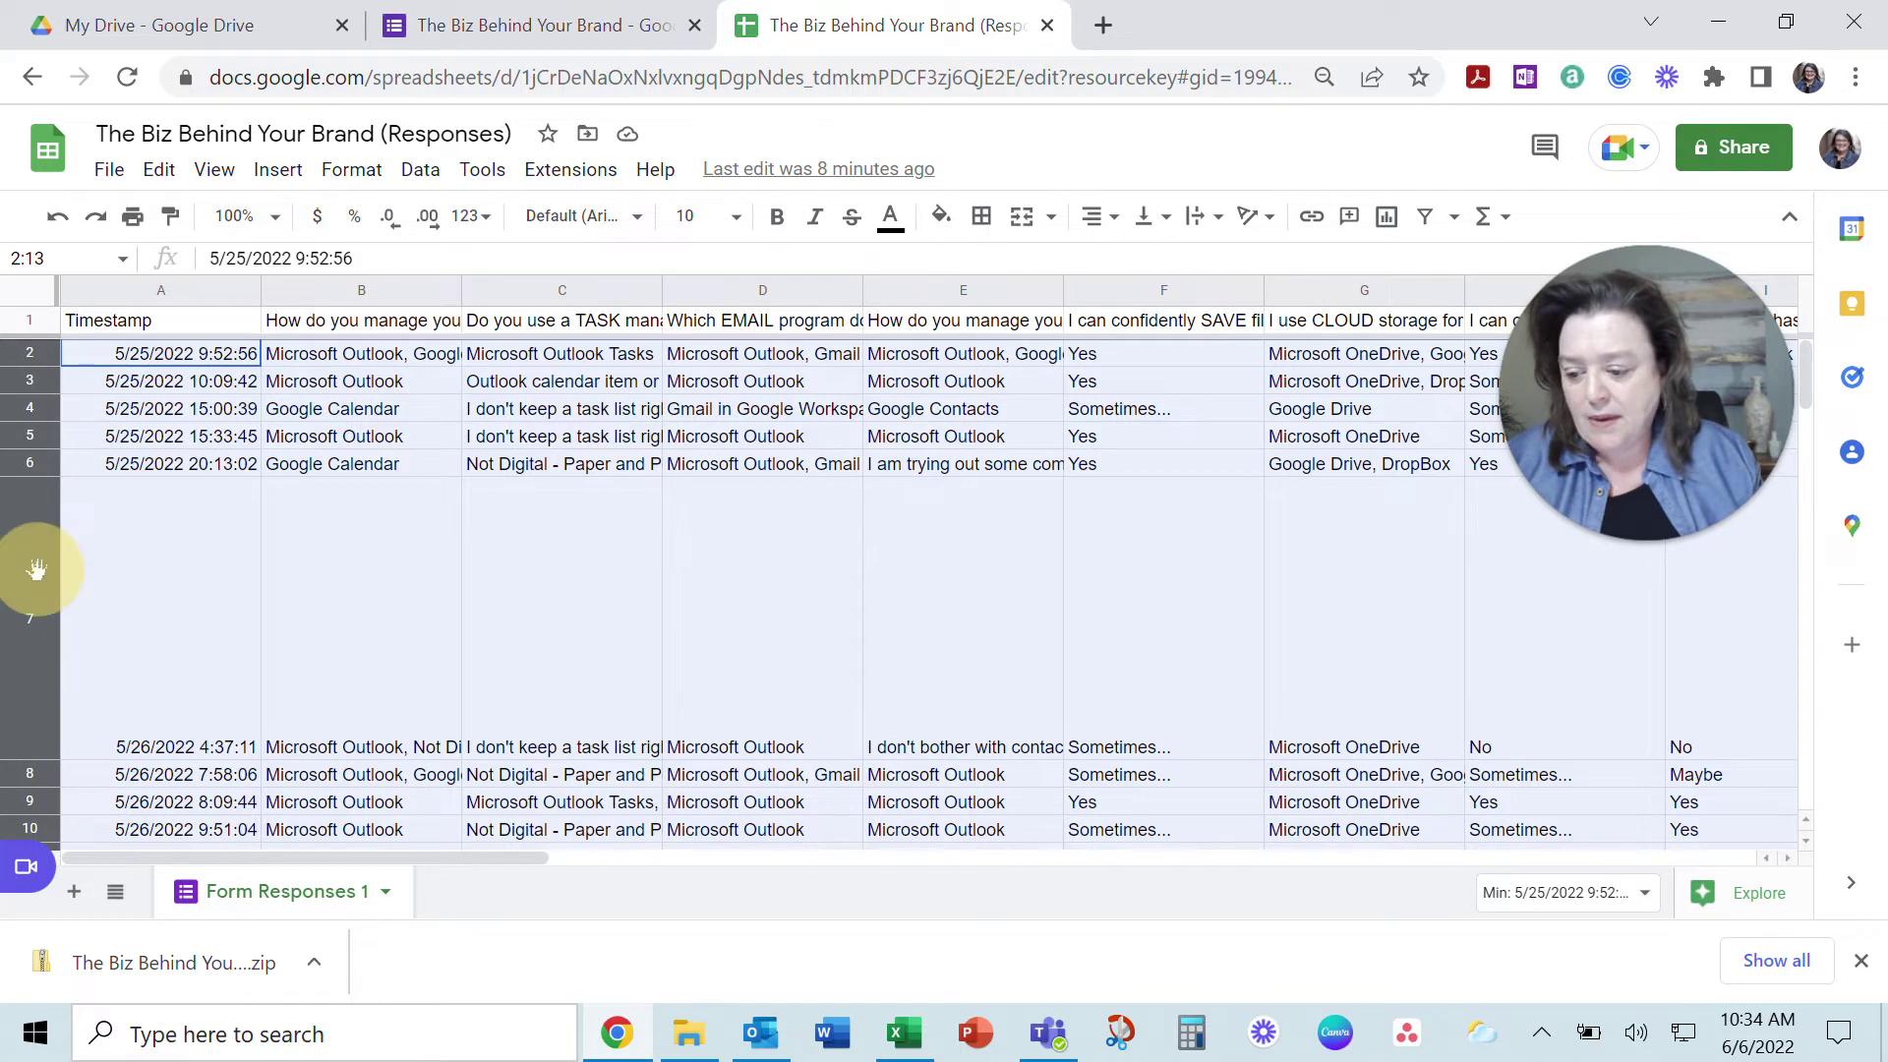
click(135, 595)
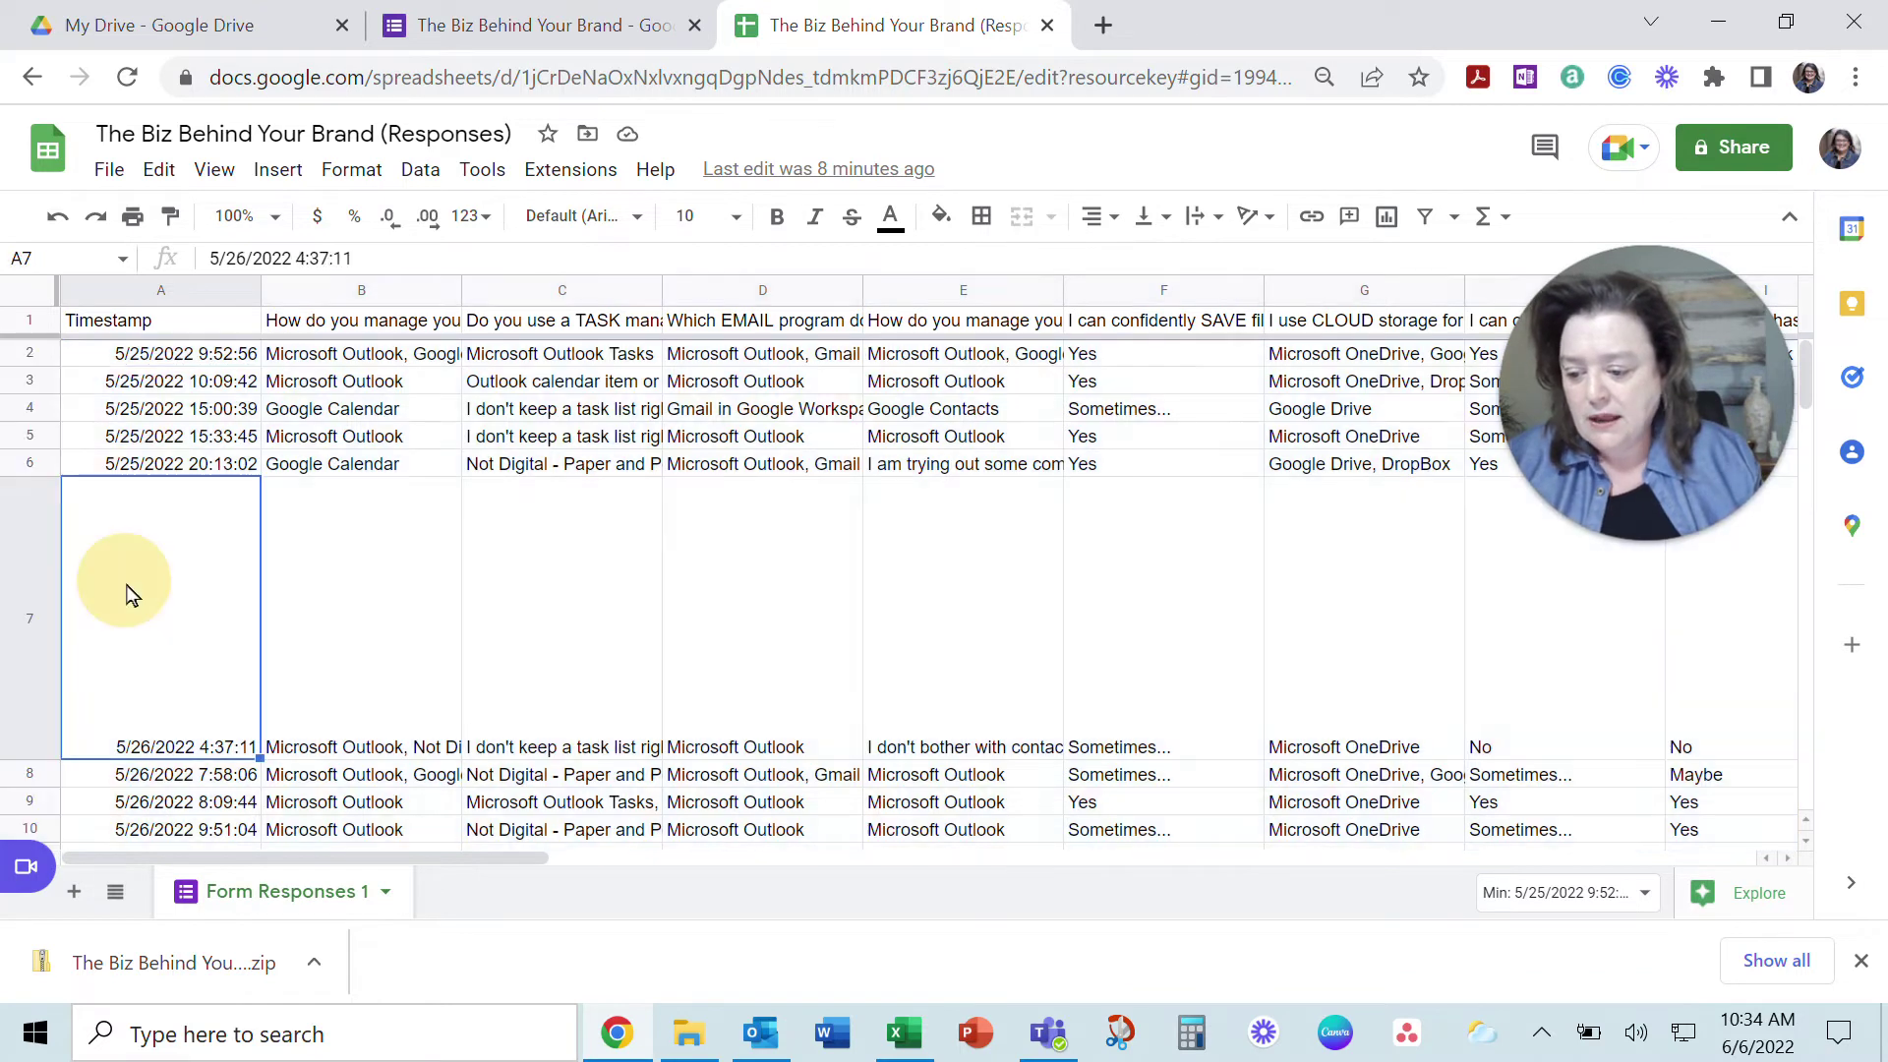
click(29, 355)
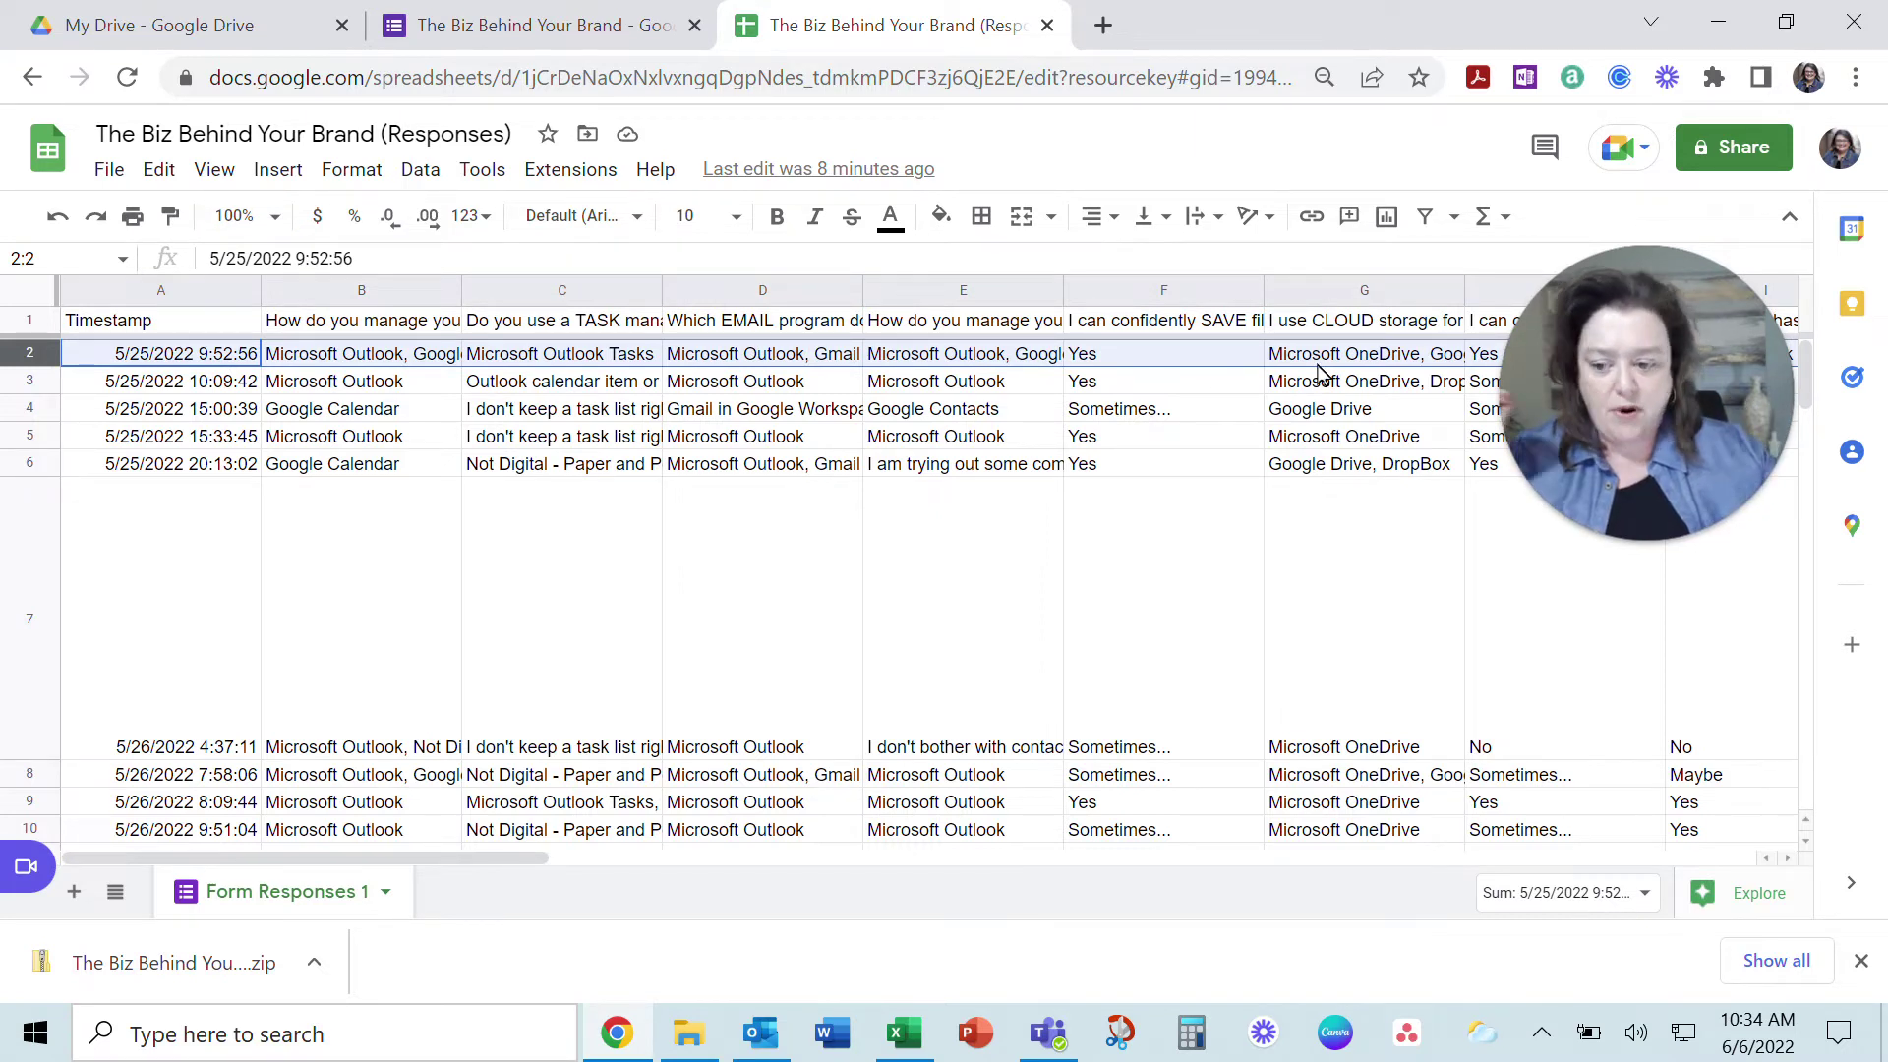
mouse_move(361, 290)
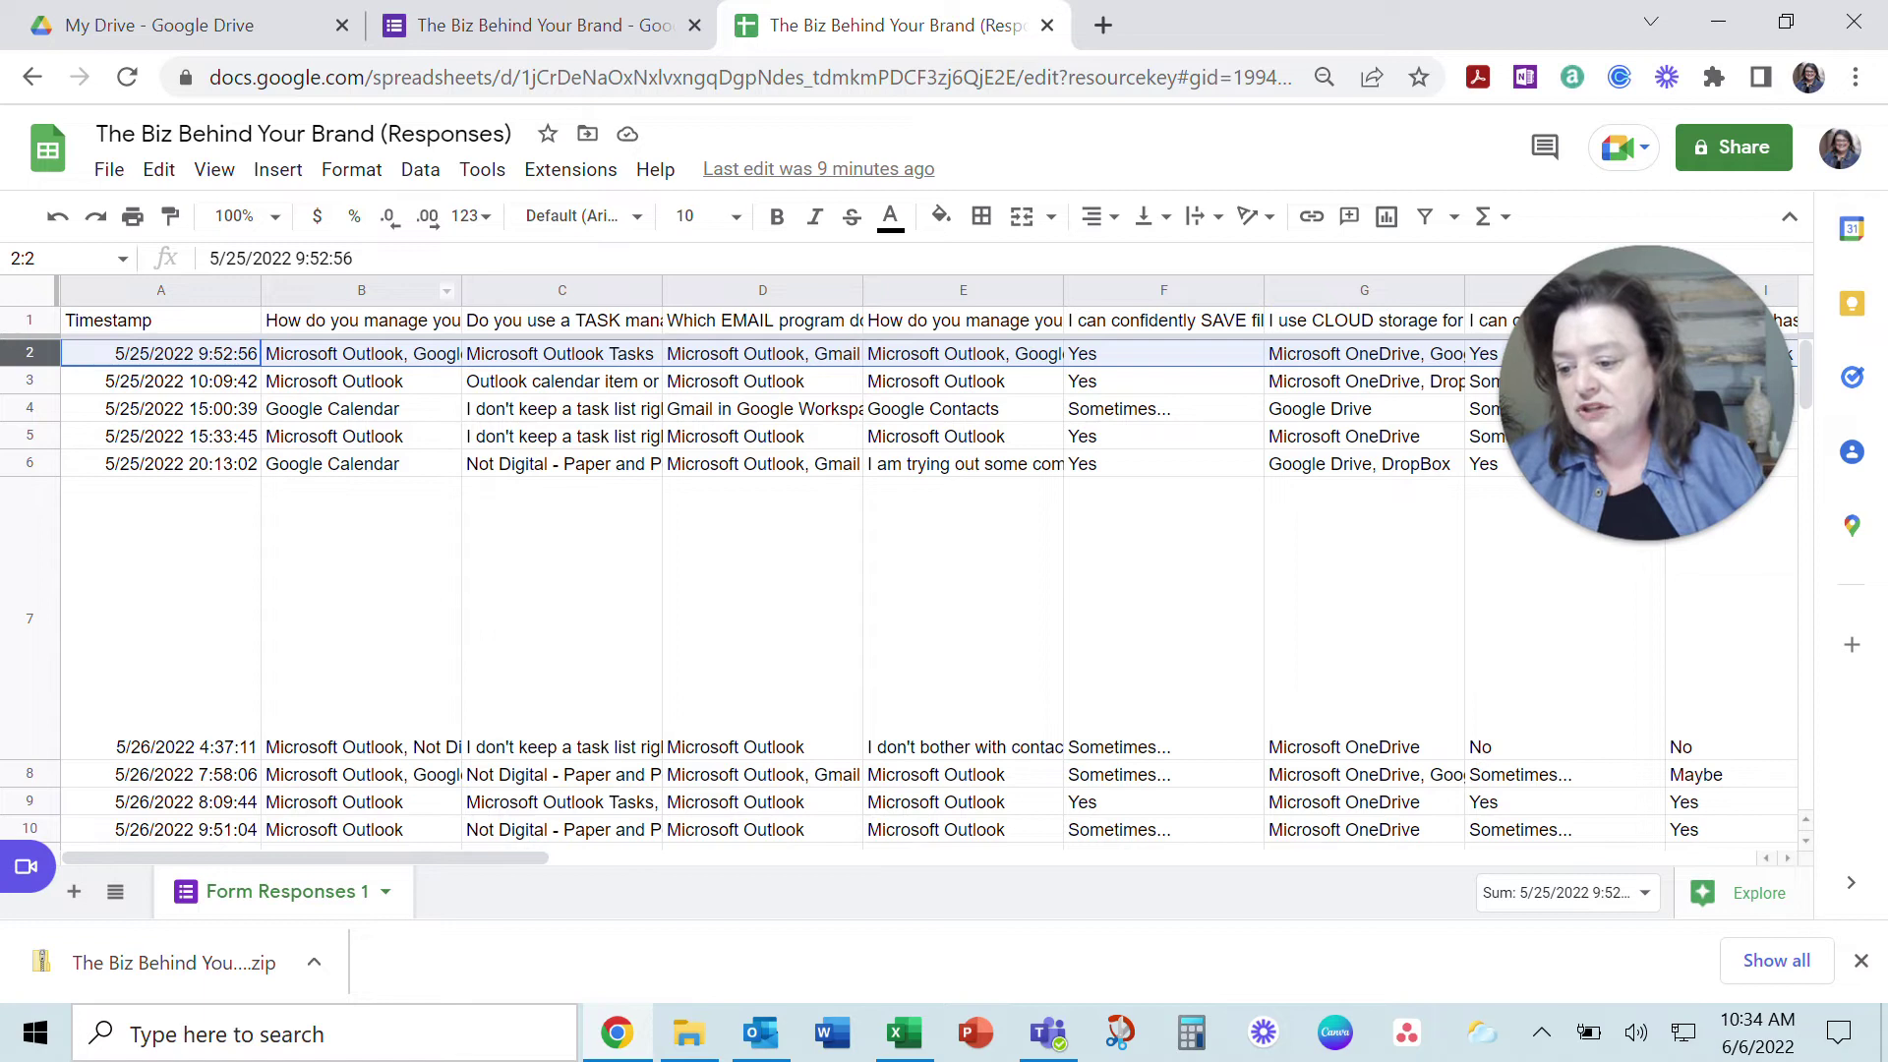
- Paste row 2 transposed down column A of a new Sheet5, then return to Form Responses 1
right_click(30, 352)
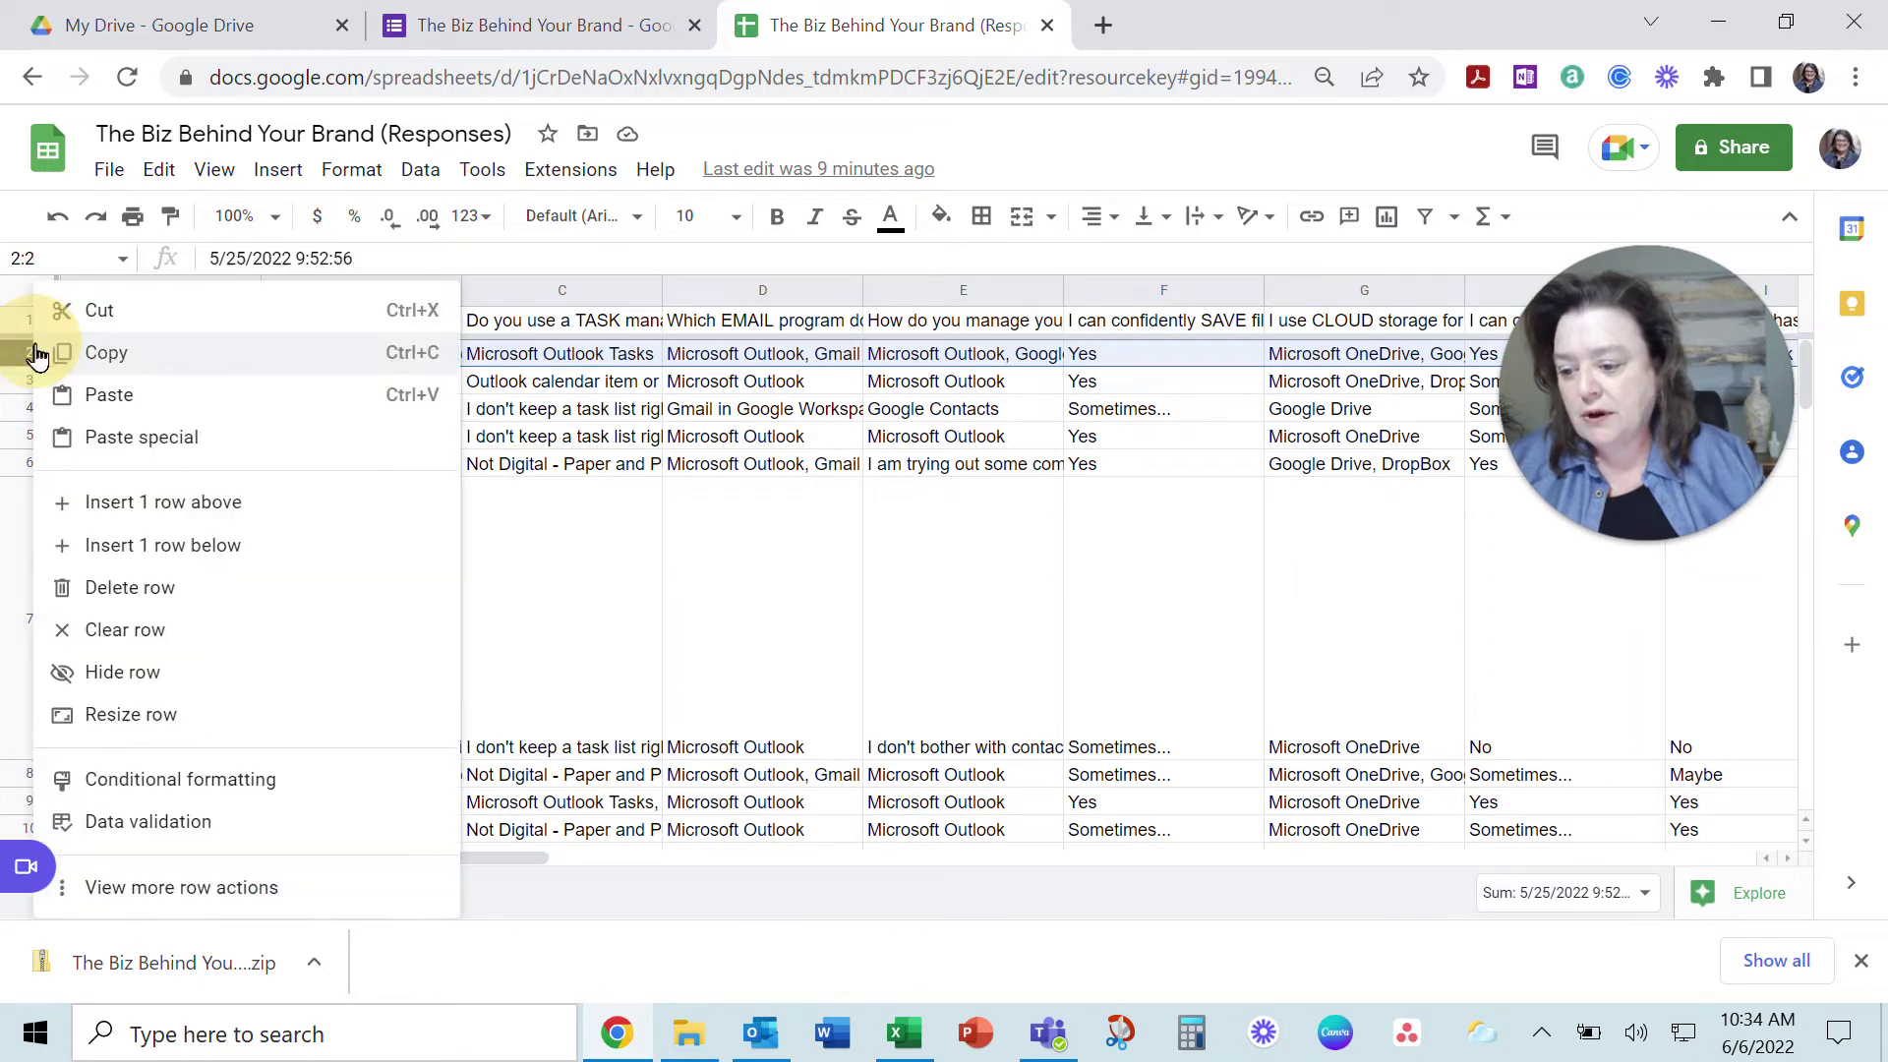
click(152, 369)
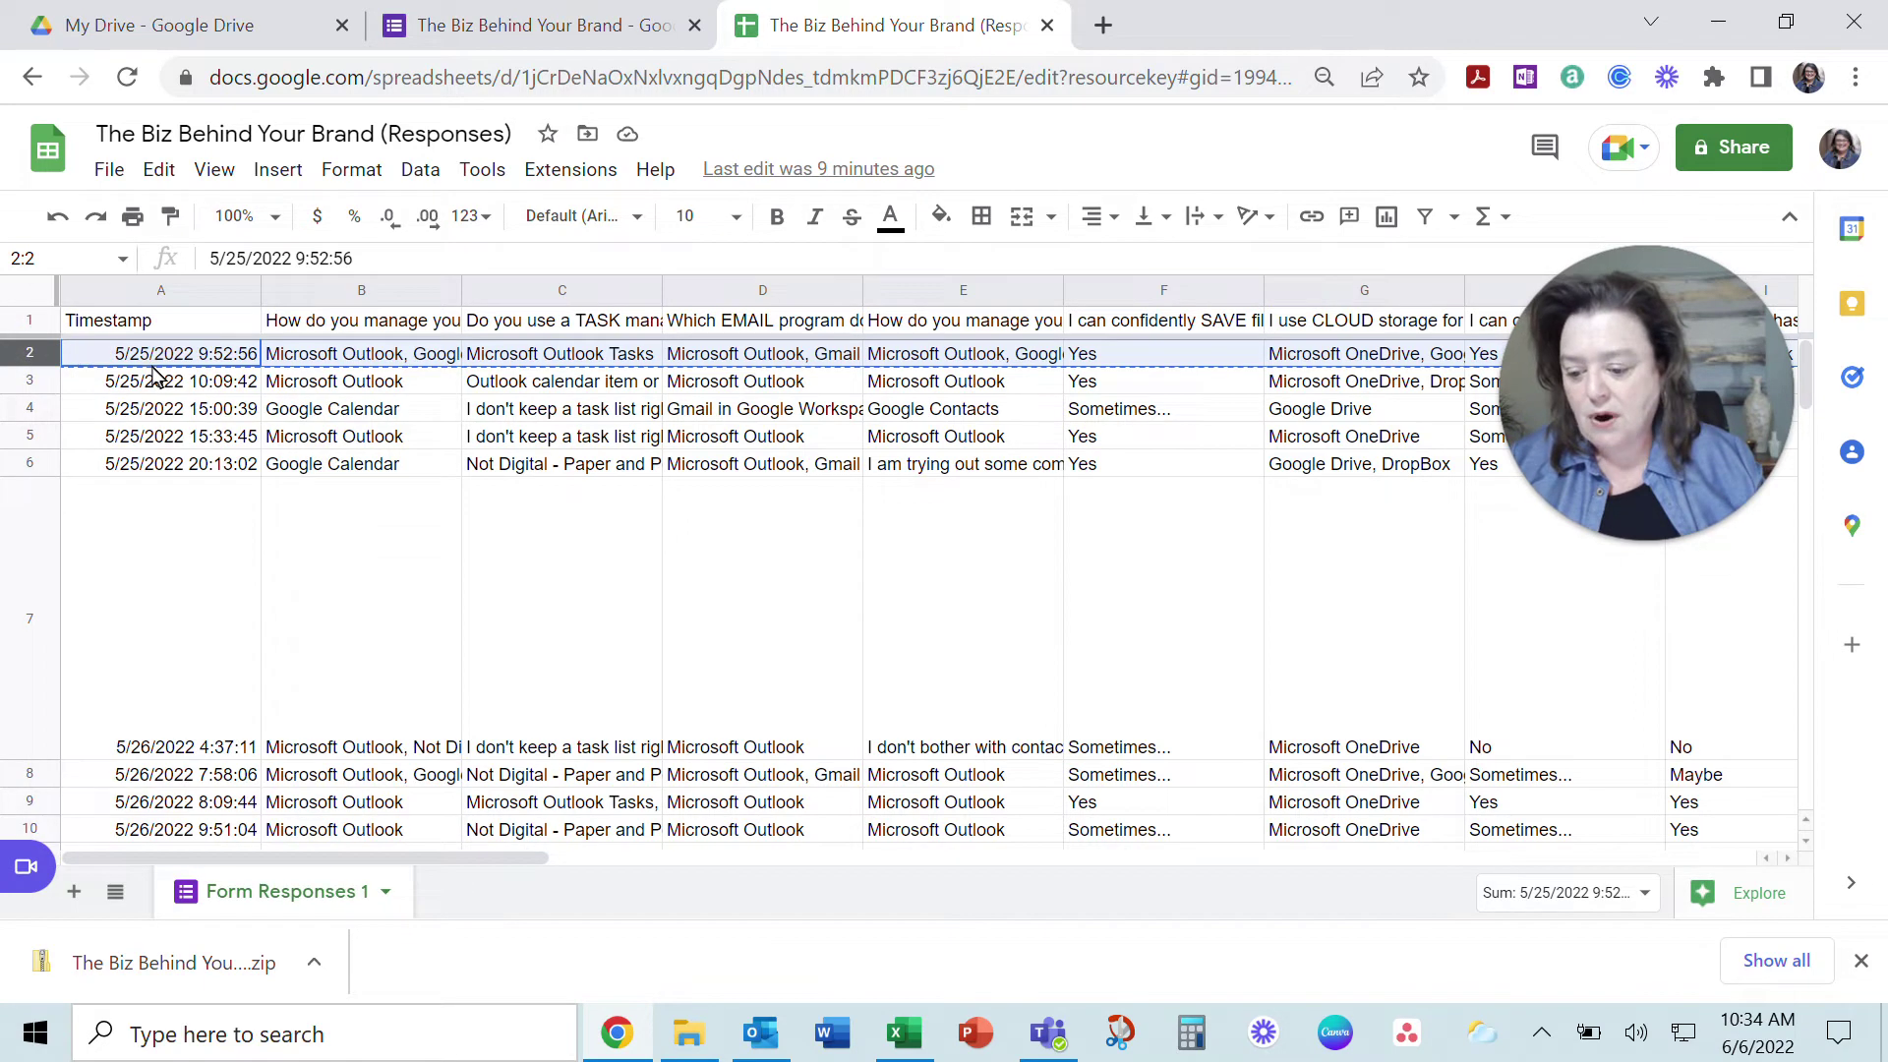
click(70, 891)
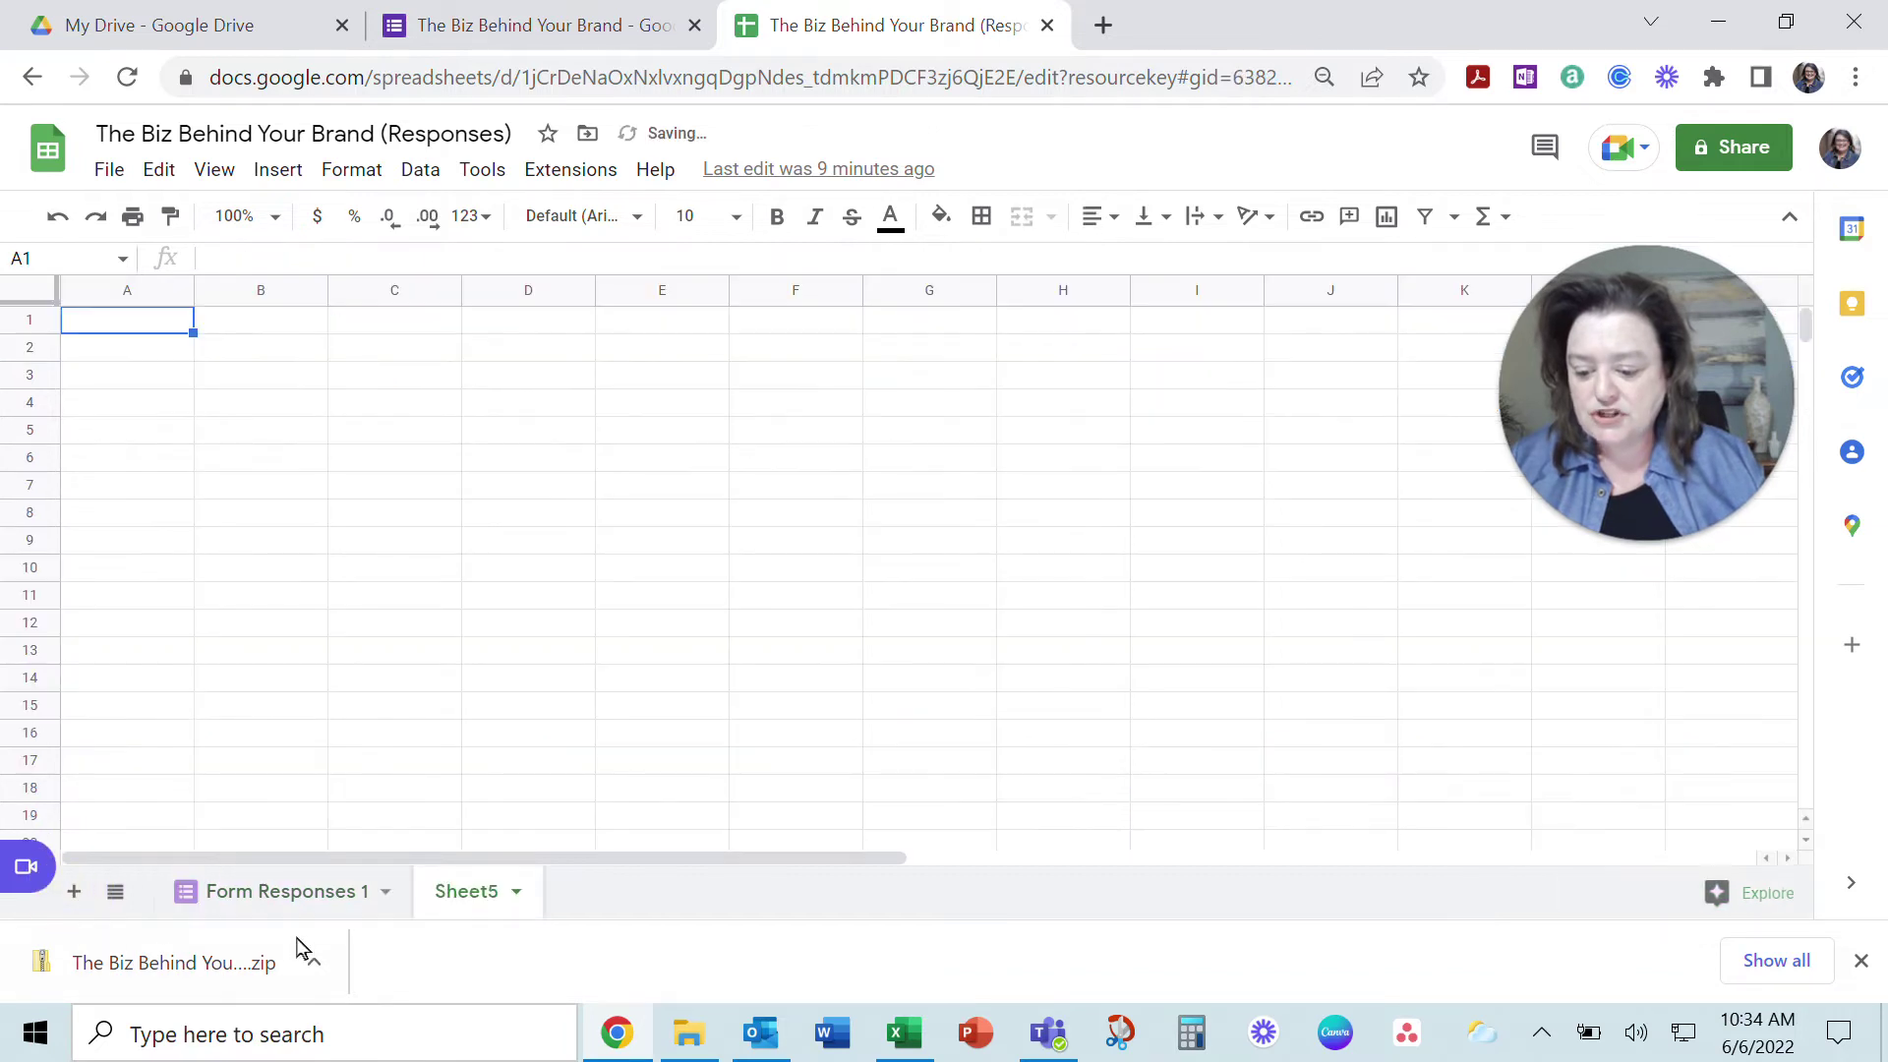
right_click(129, 325)
mouse_move(233, 369)
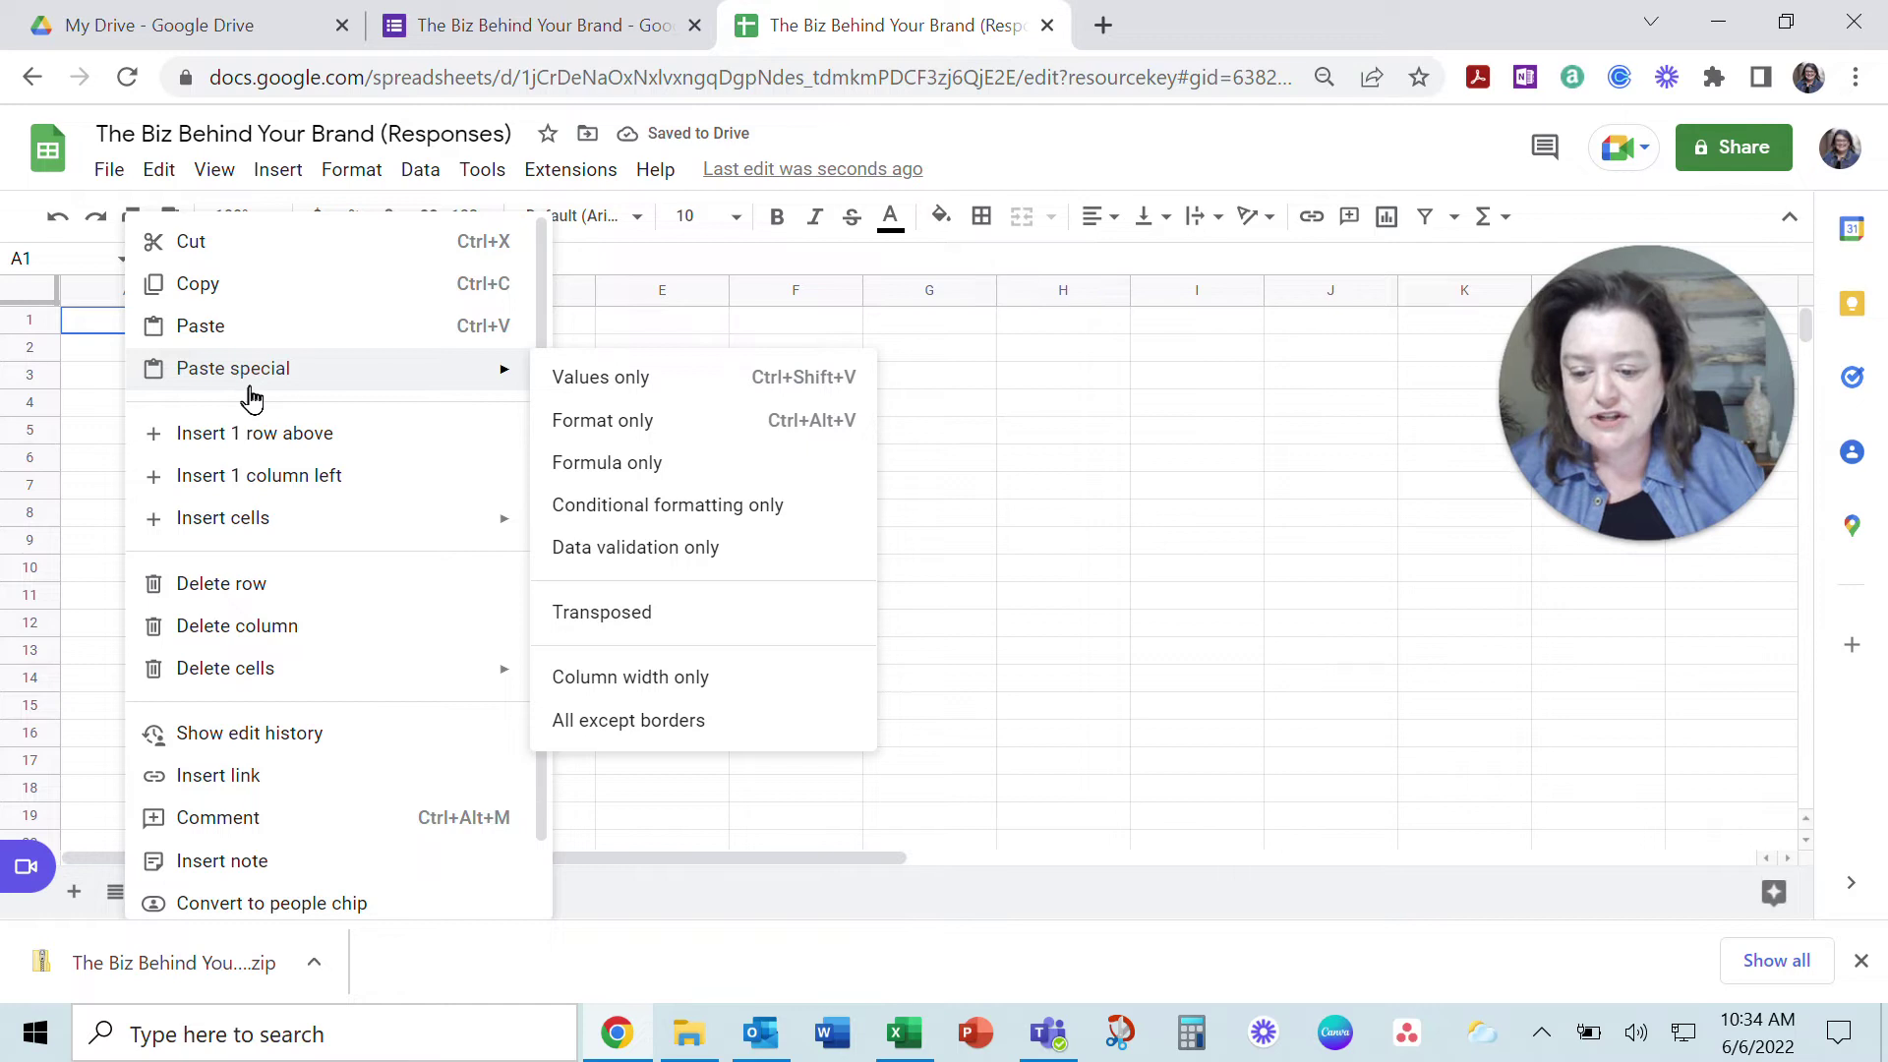
click(649, 614)
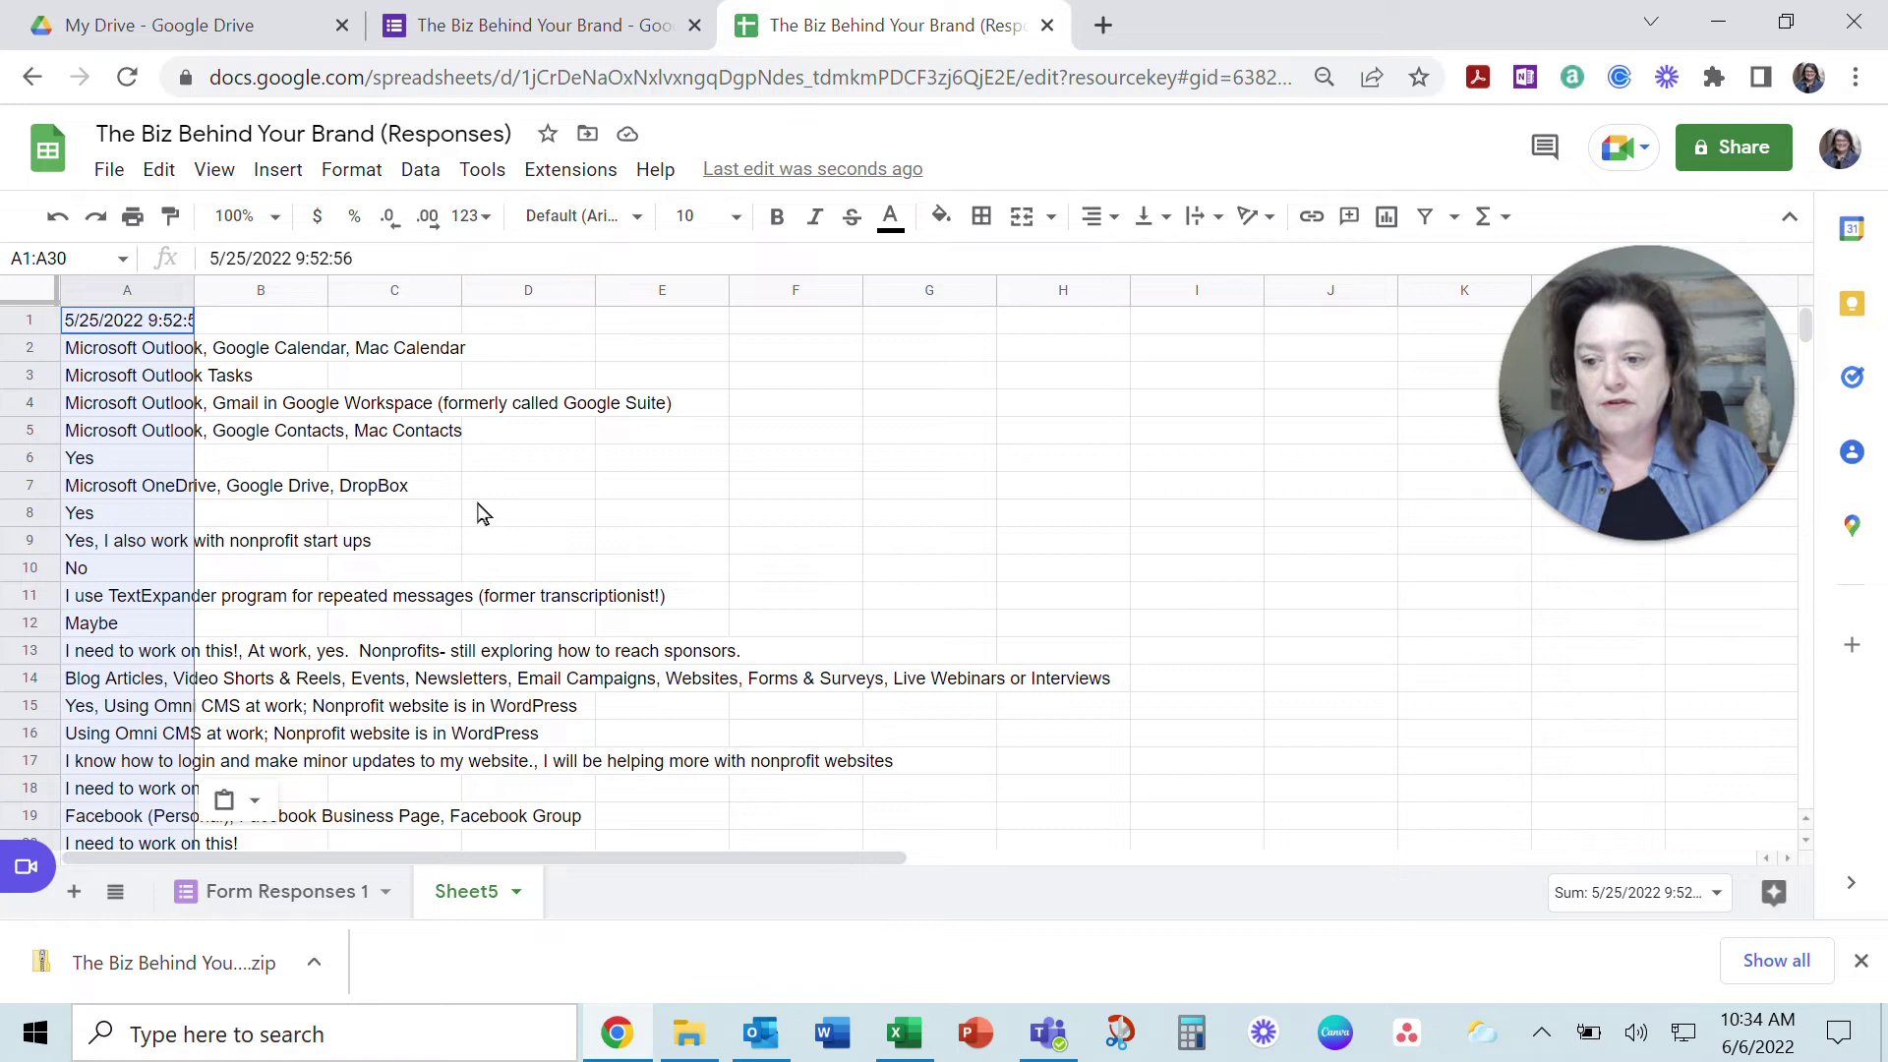
scroll(295, 676, down, 3)
scroll(296, 677, up, 3)
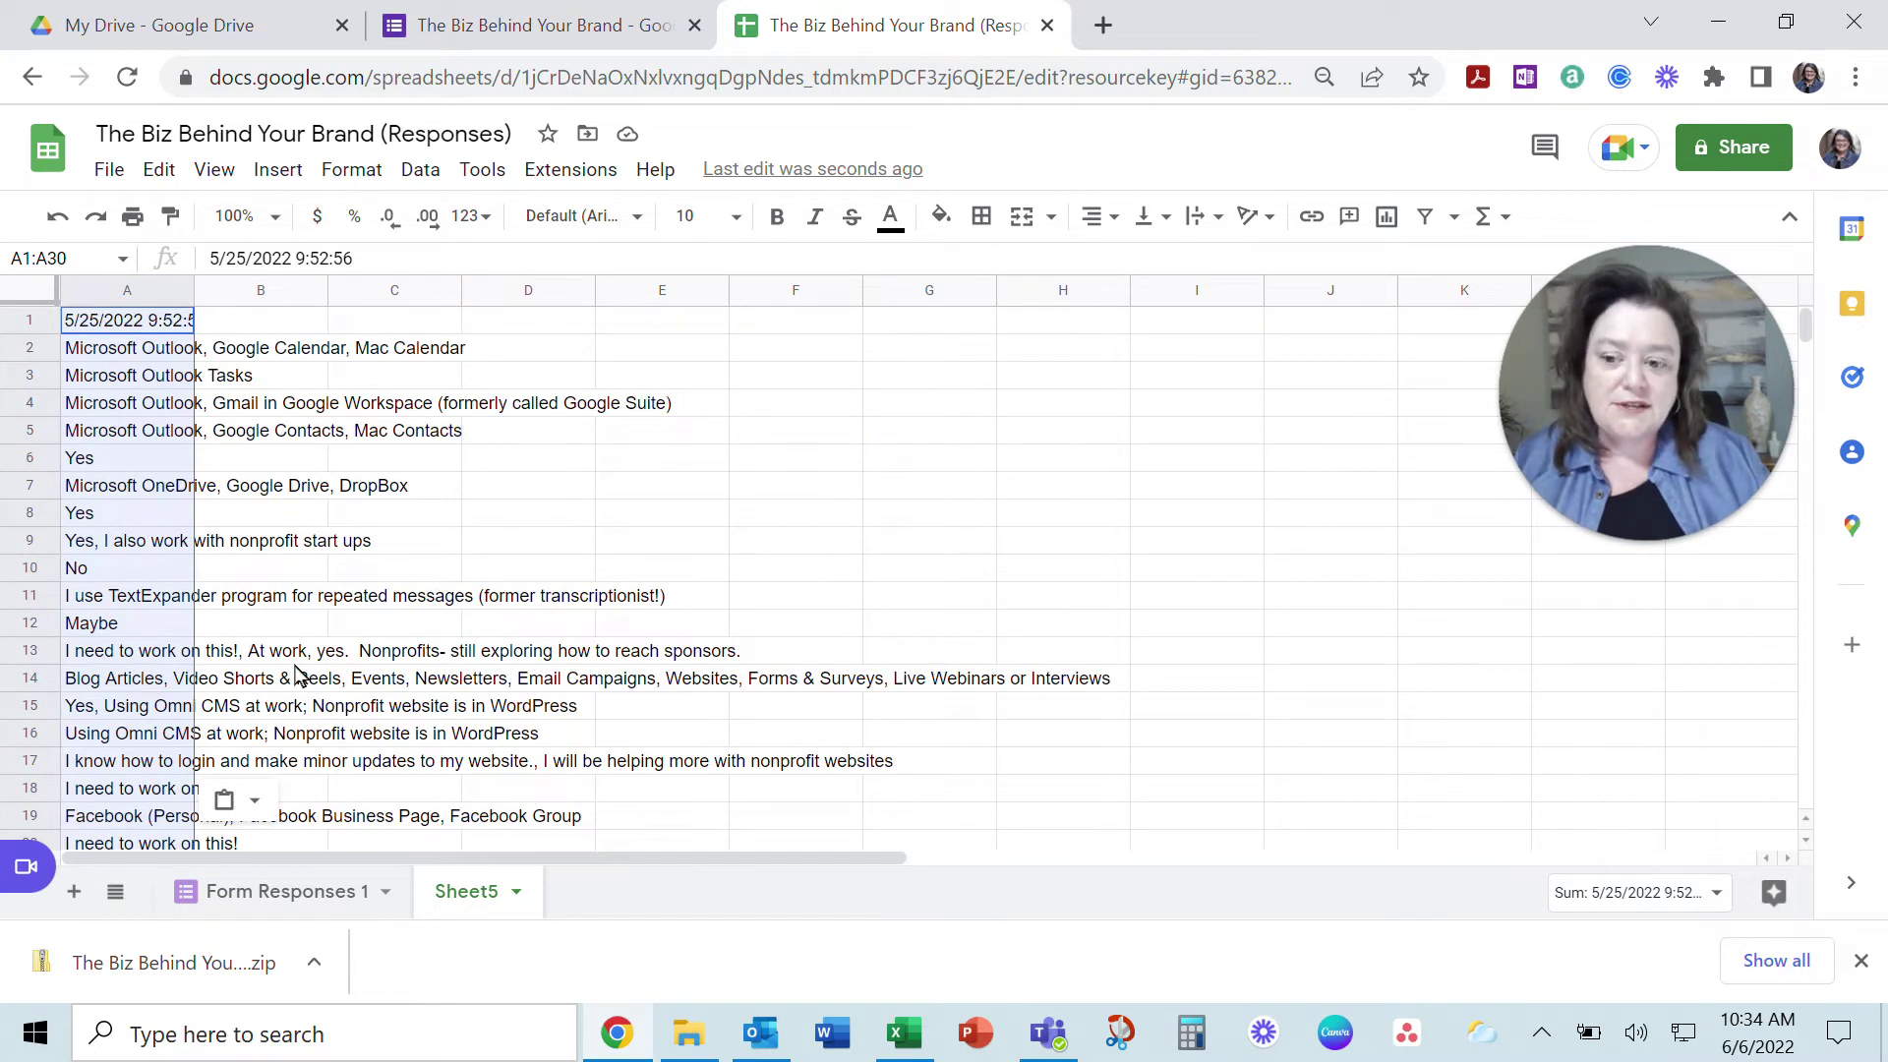
click(275, 899)
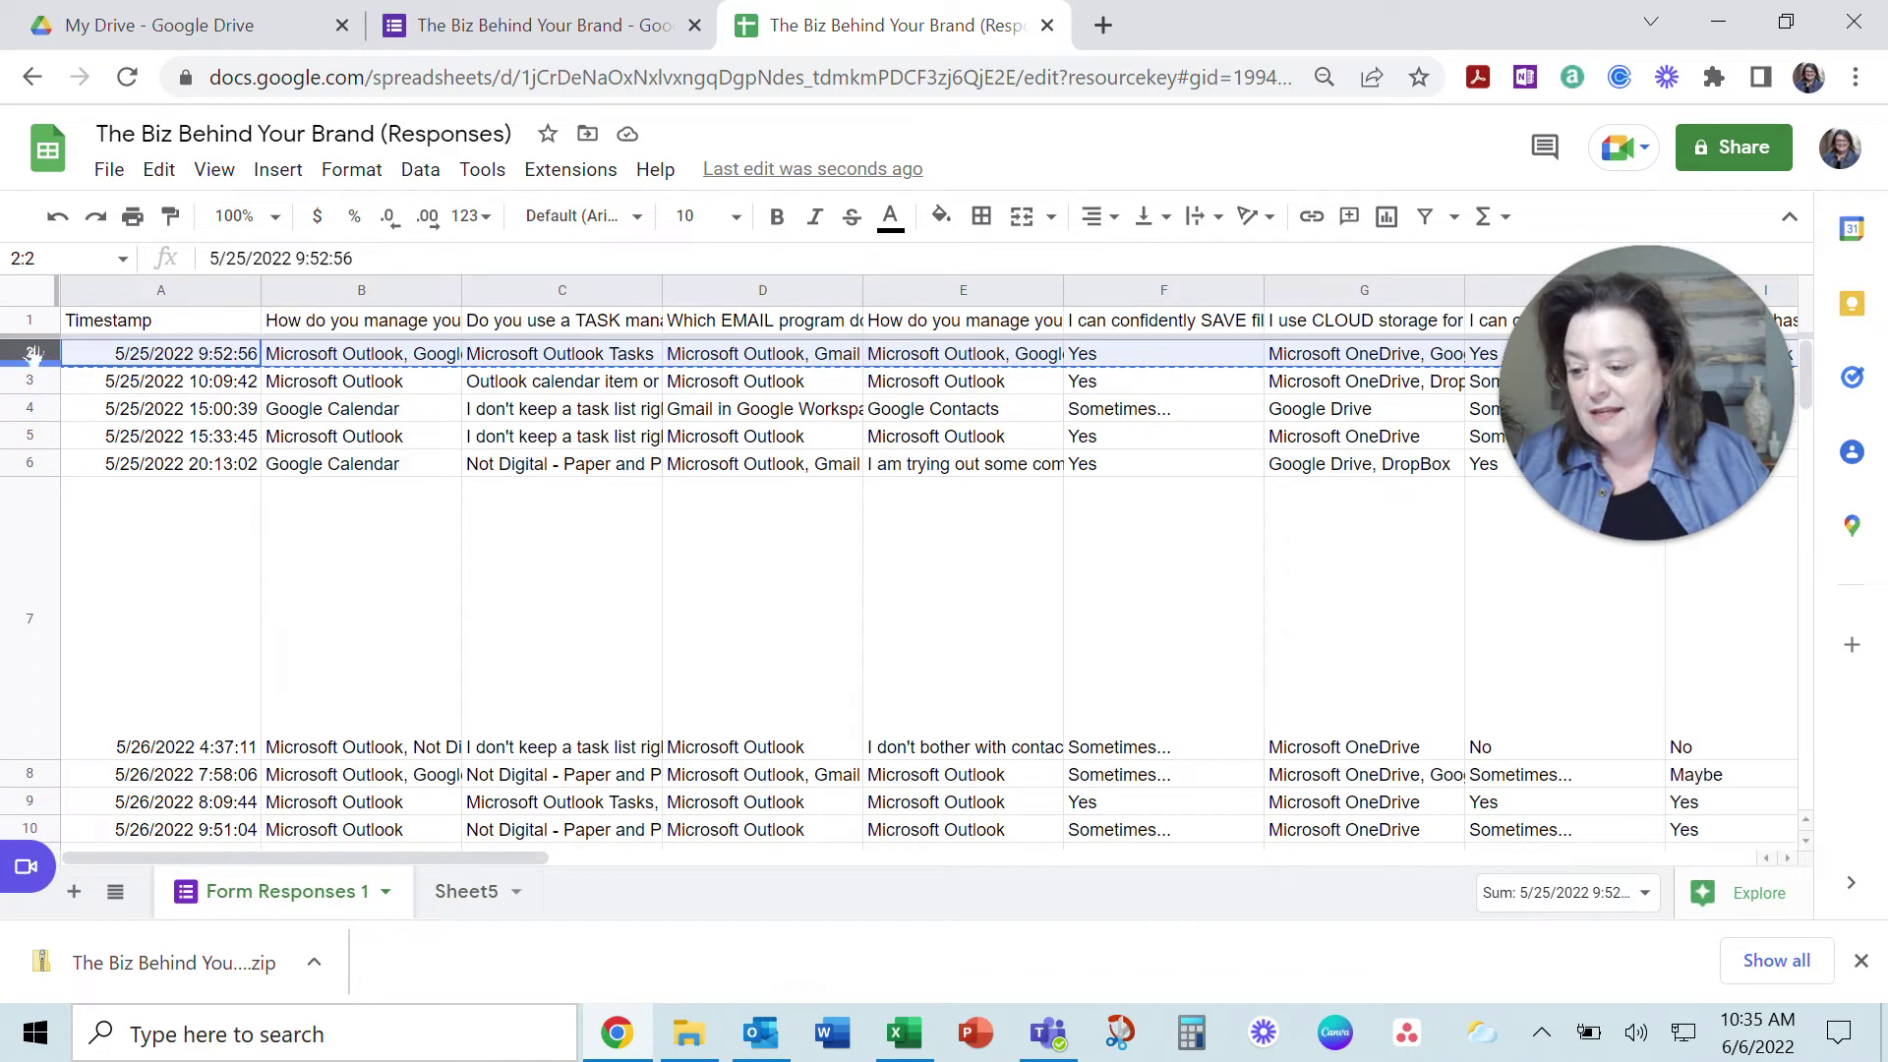
- Select and copy response rows 2 through 13
drag(34, 354, 33, 358)
click(160, 506)
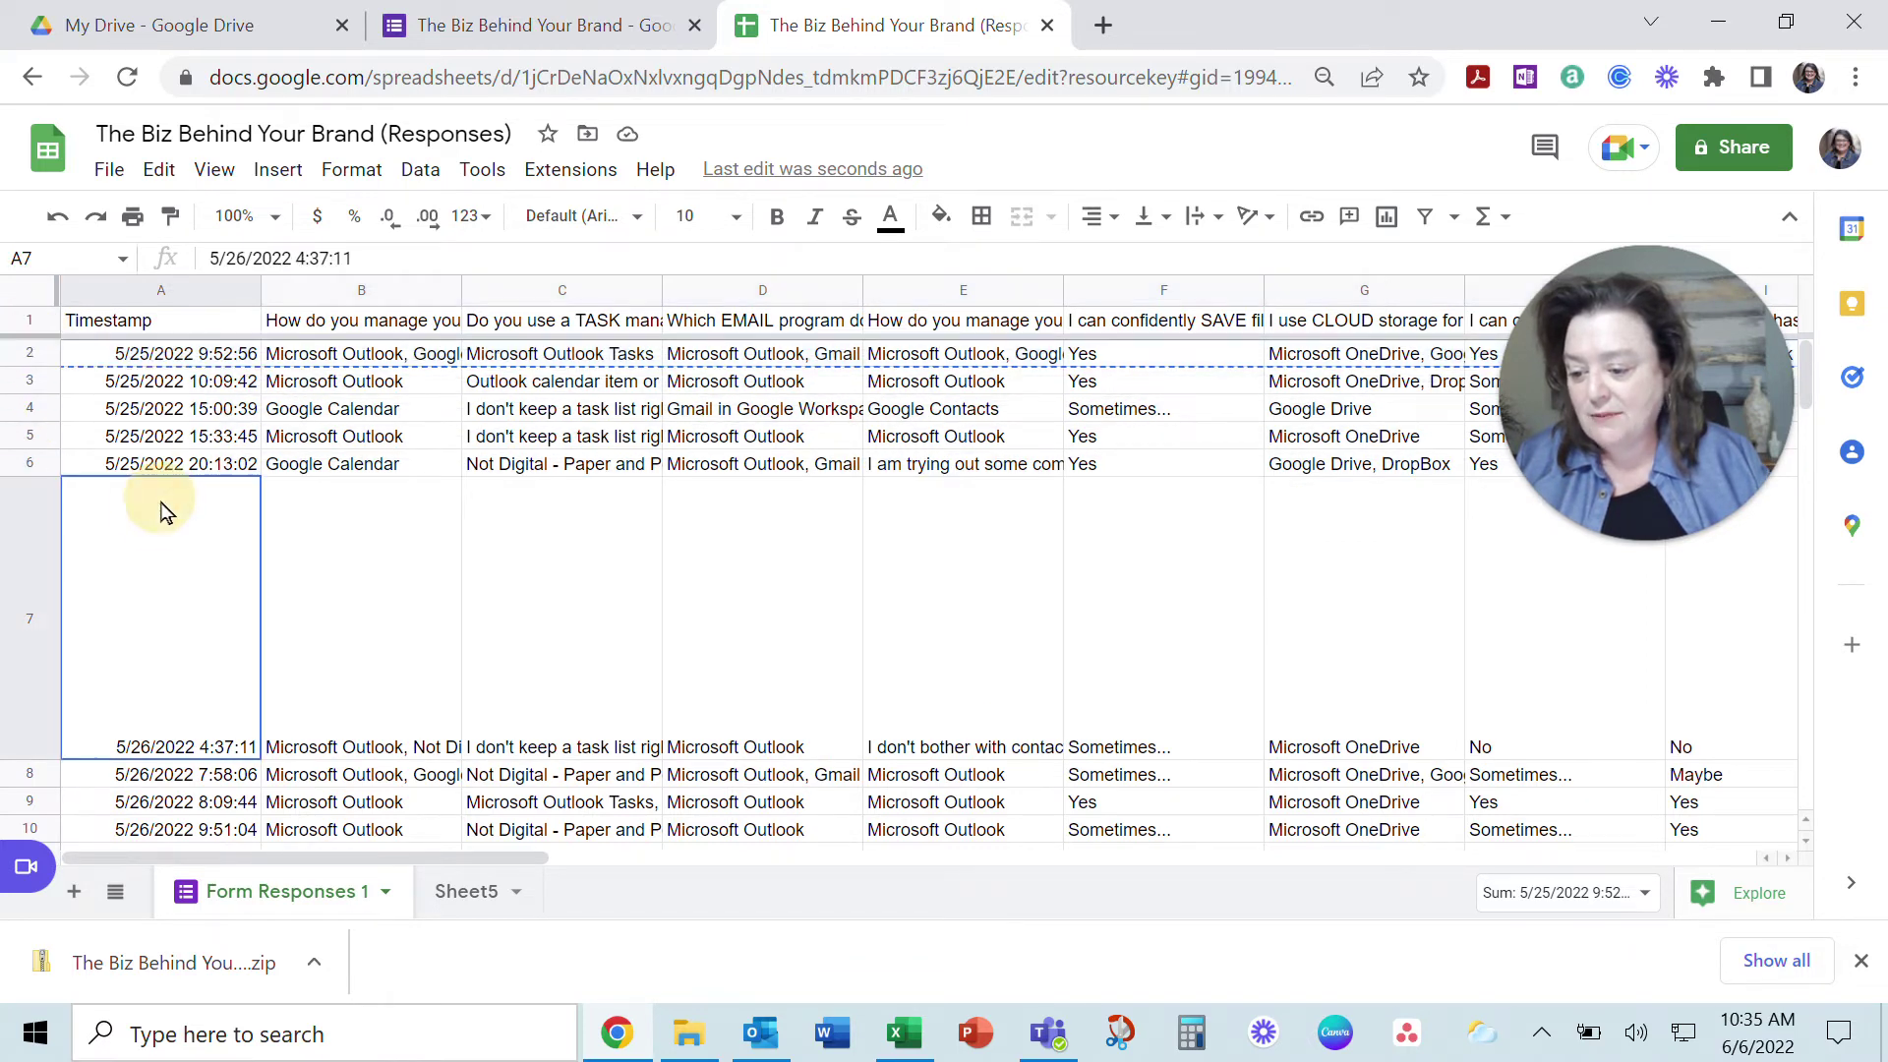
drag(30, 360, 30, 600)
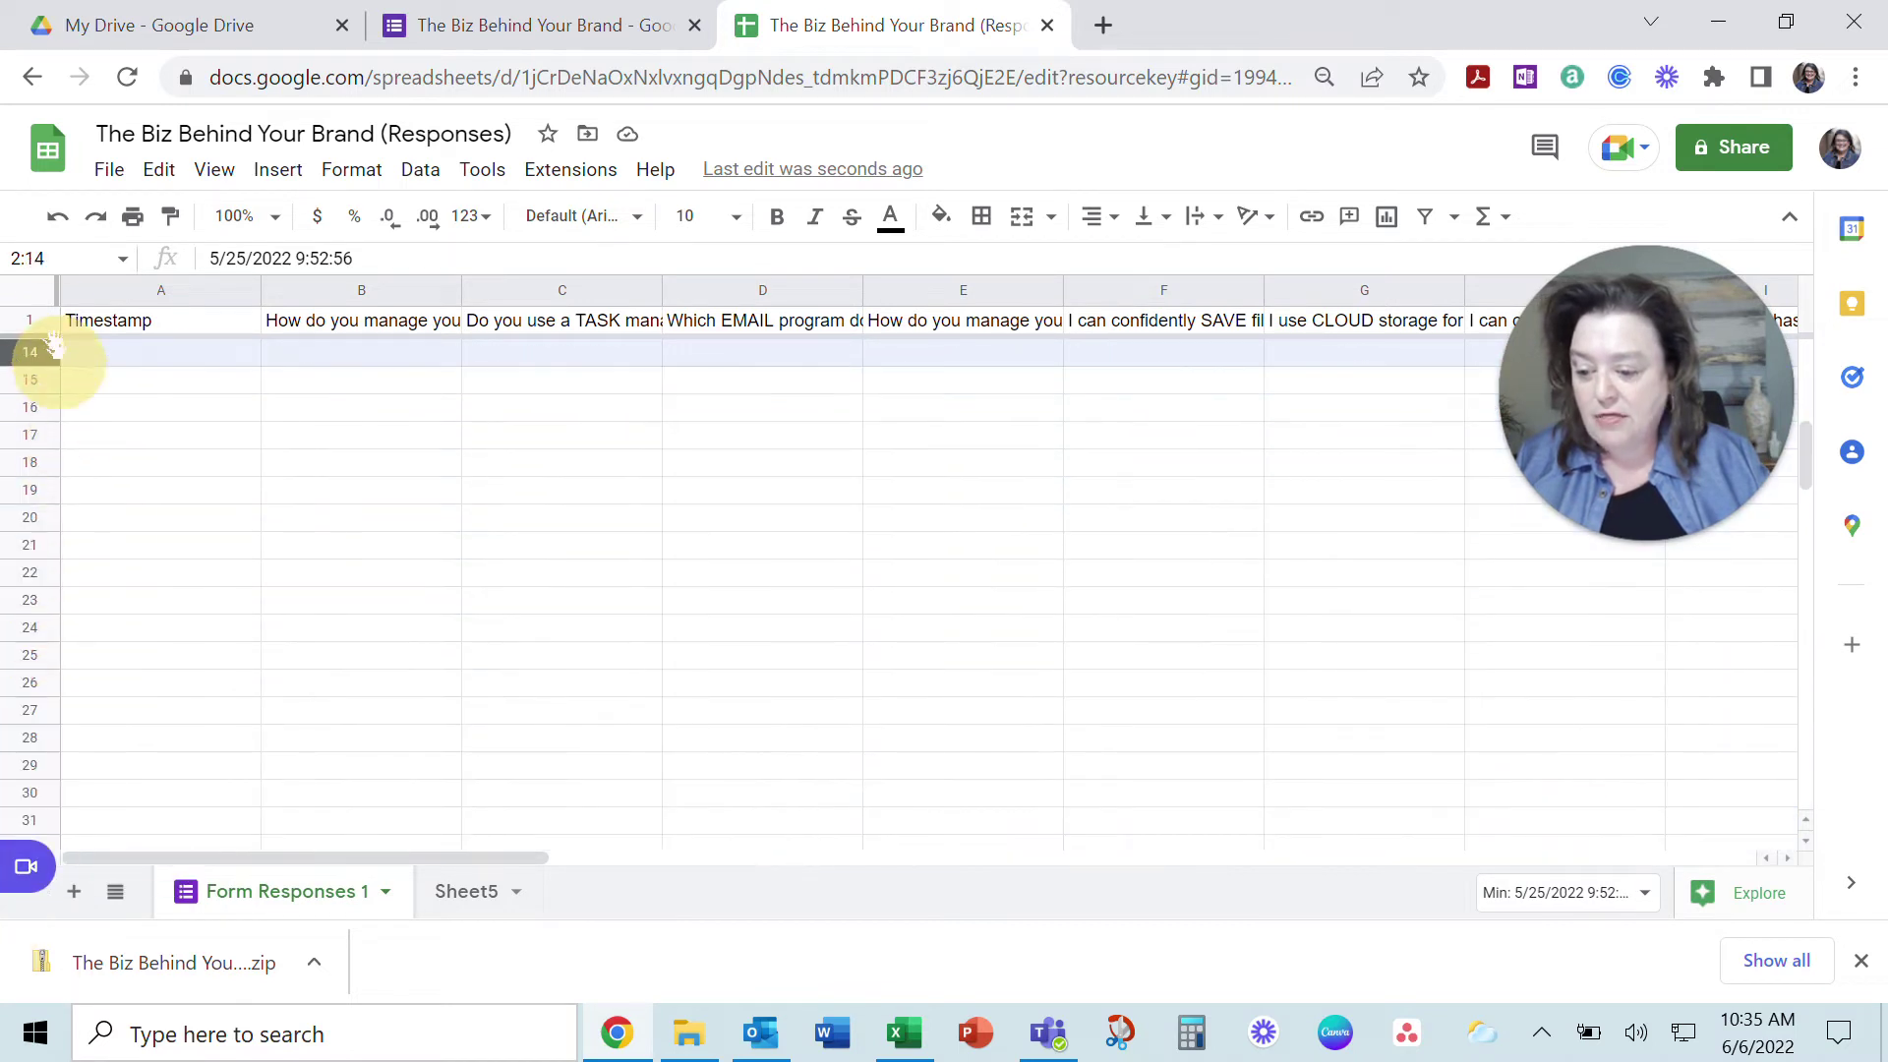
drag(30, 598, 43, 436)
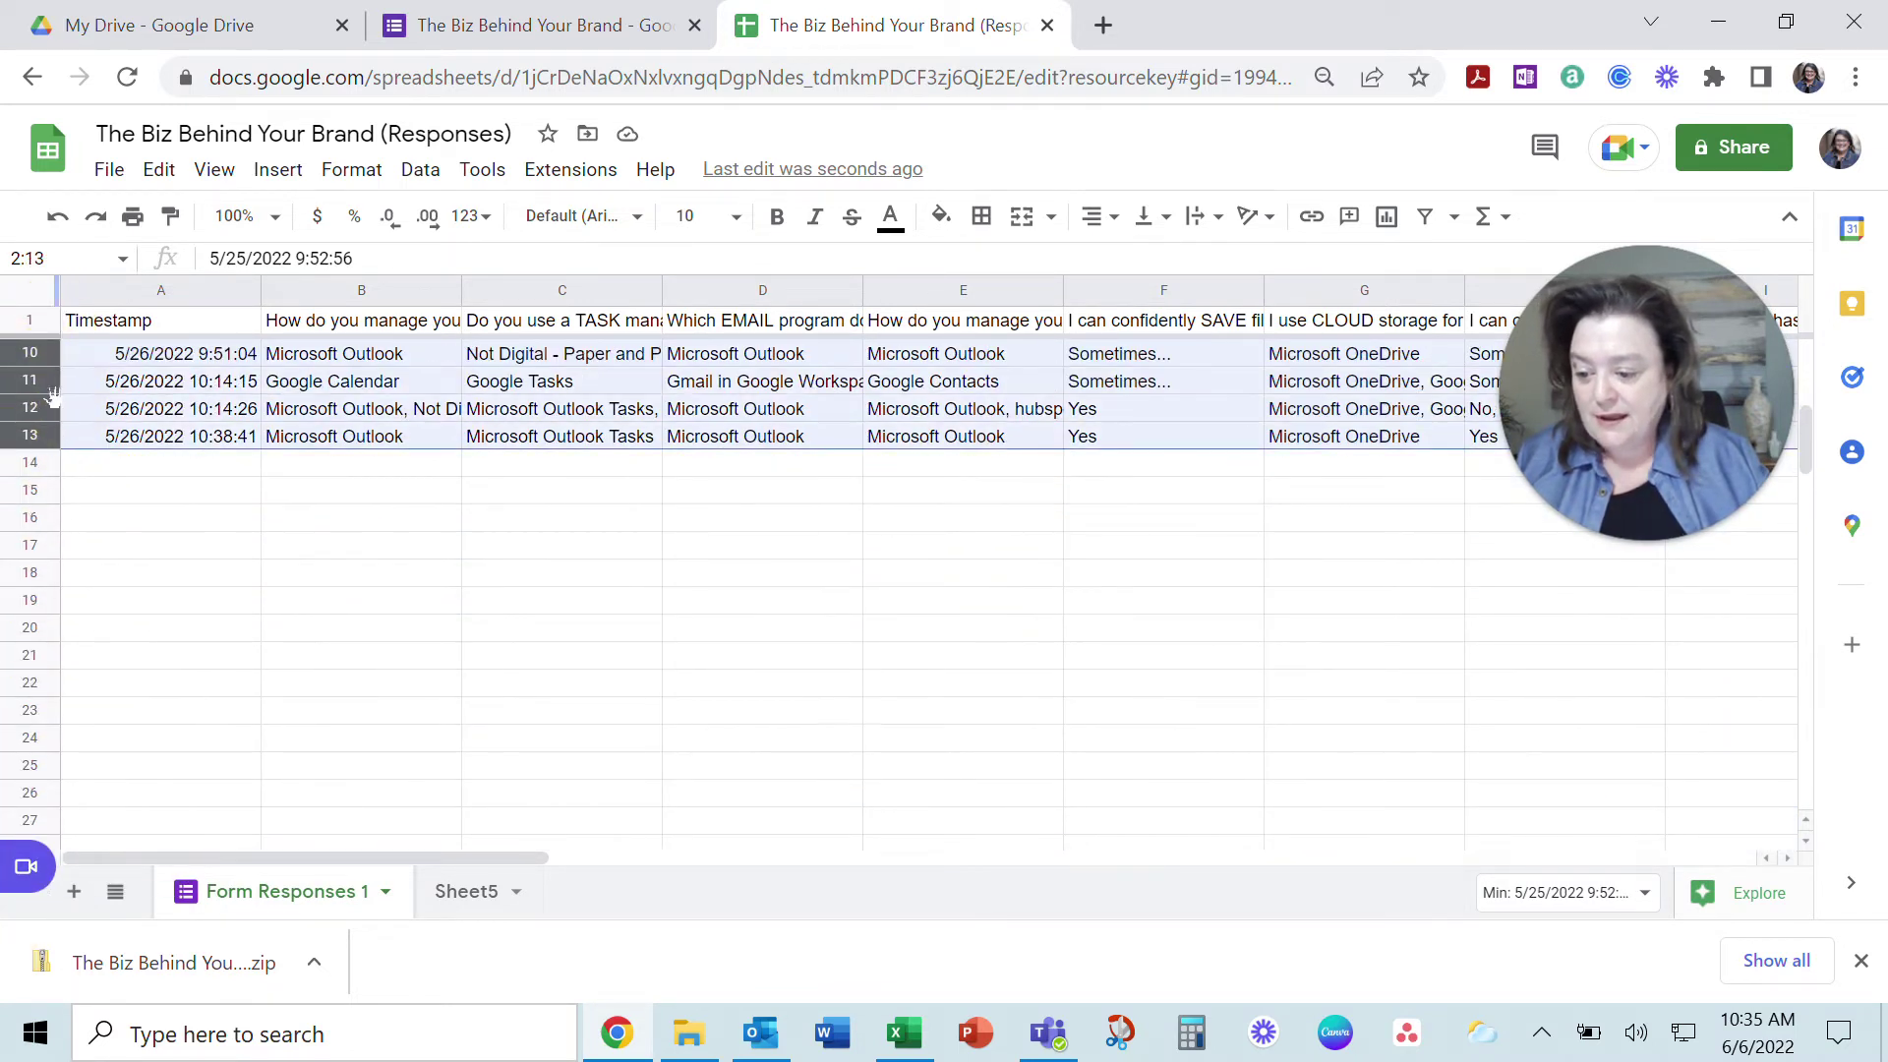
right_click(30, 380)
click(121, 354)
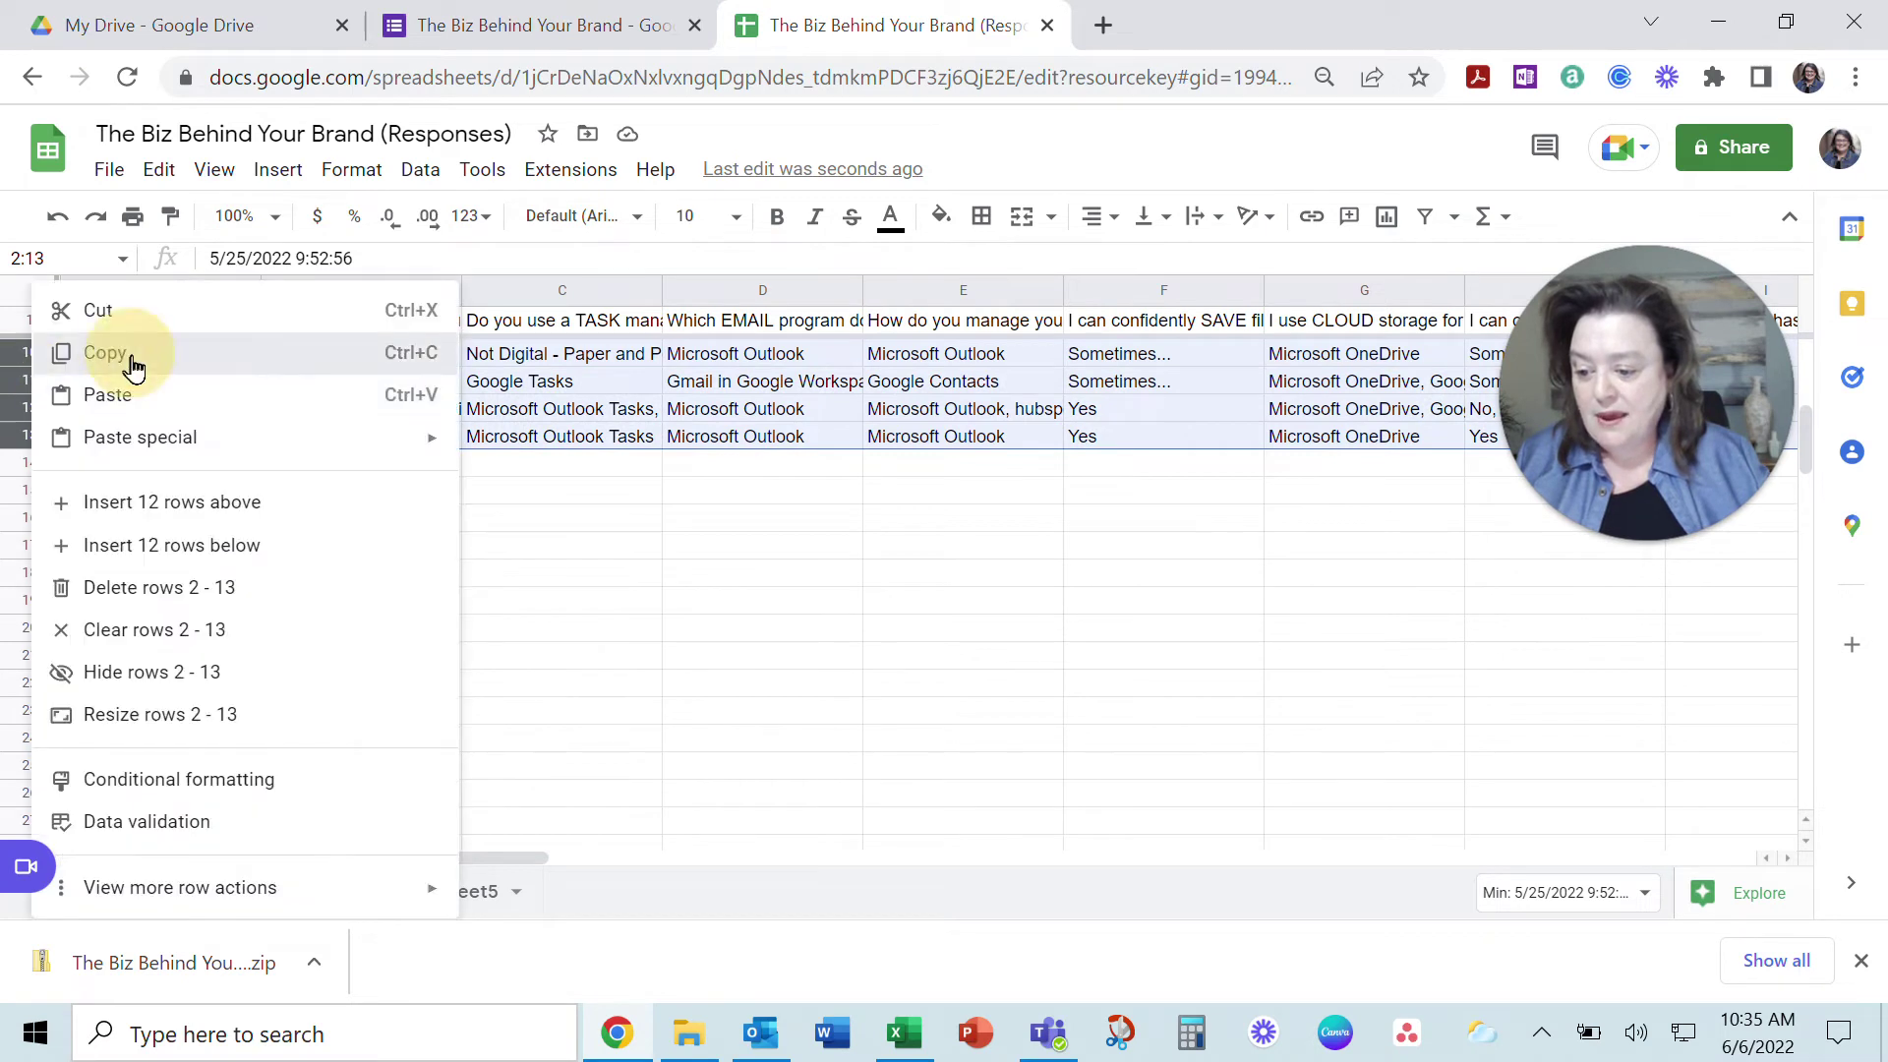
- Paste the responses transposed into a new Sheet6 so each respondent fills one column
click(74, 894)
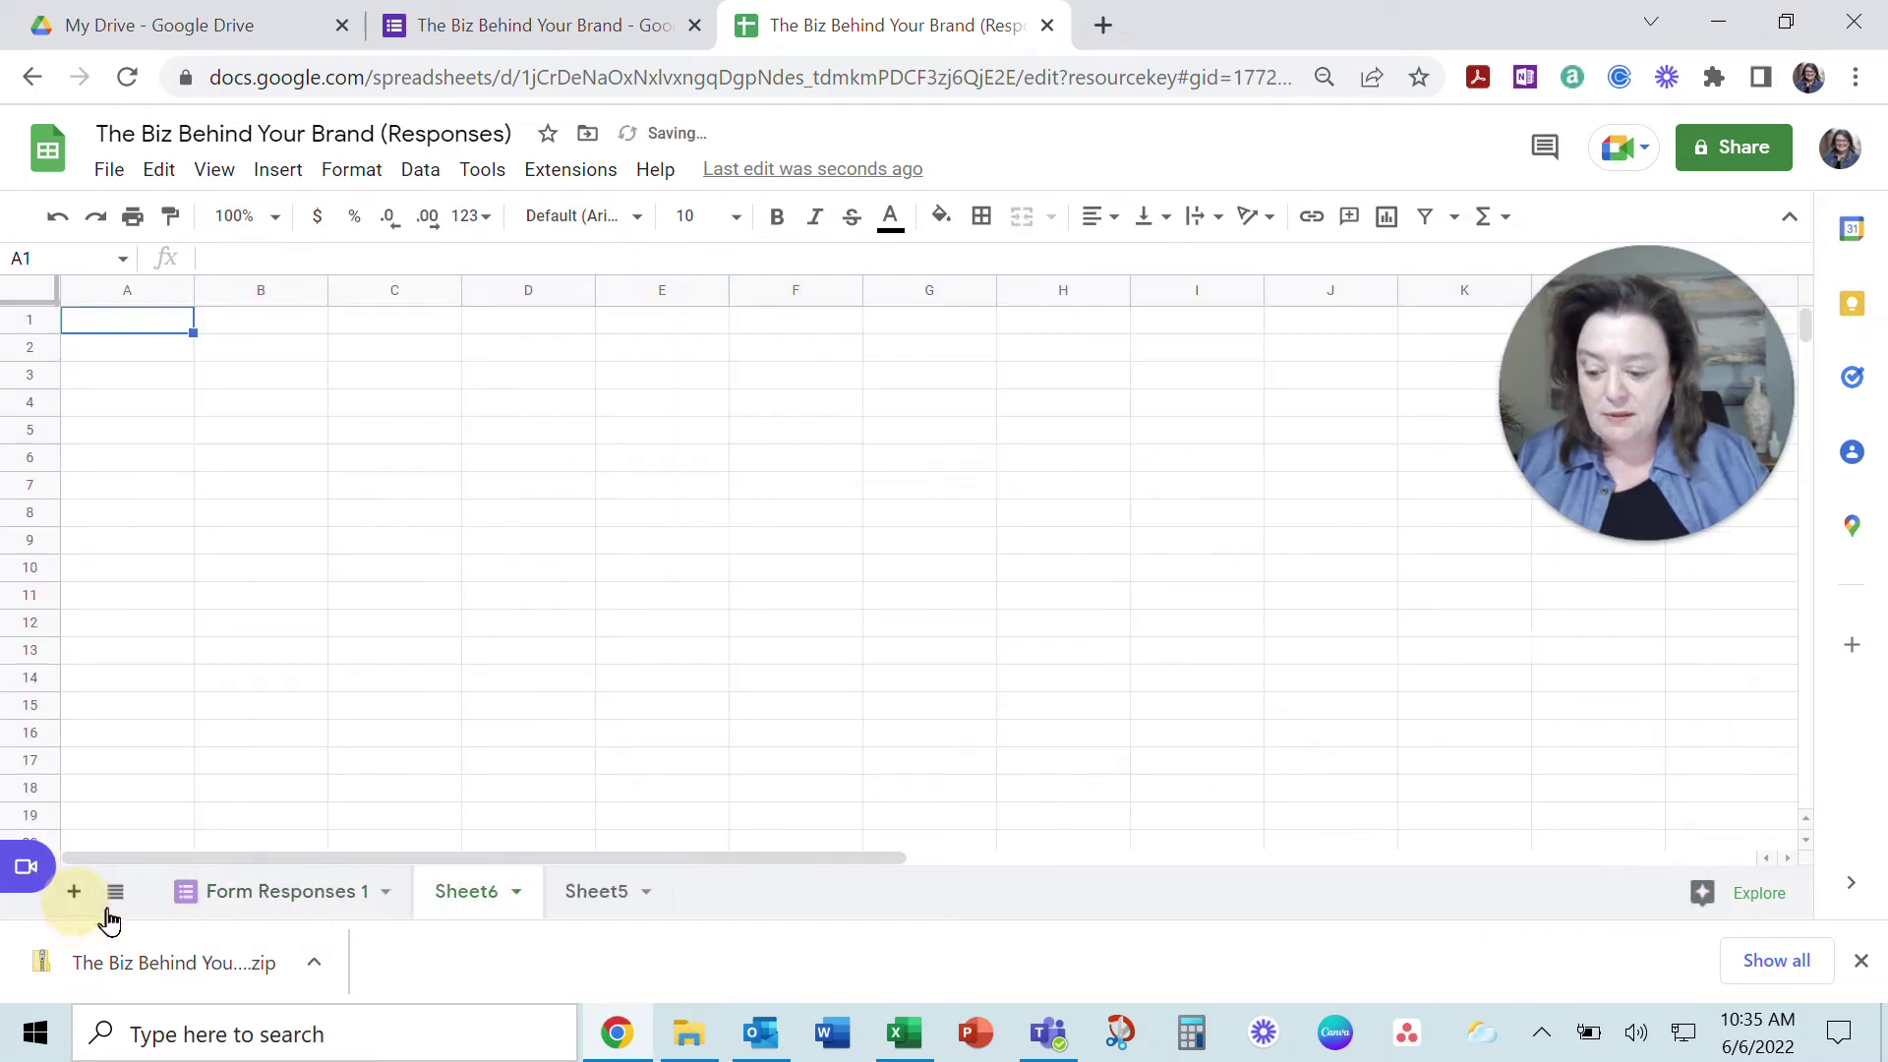
right_click(129, 328)
mouse_move(233, 370)
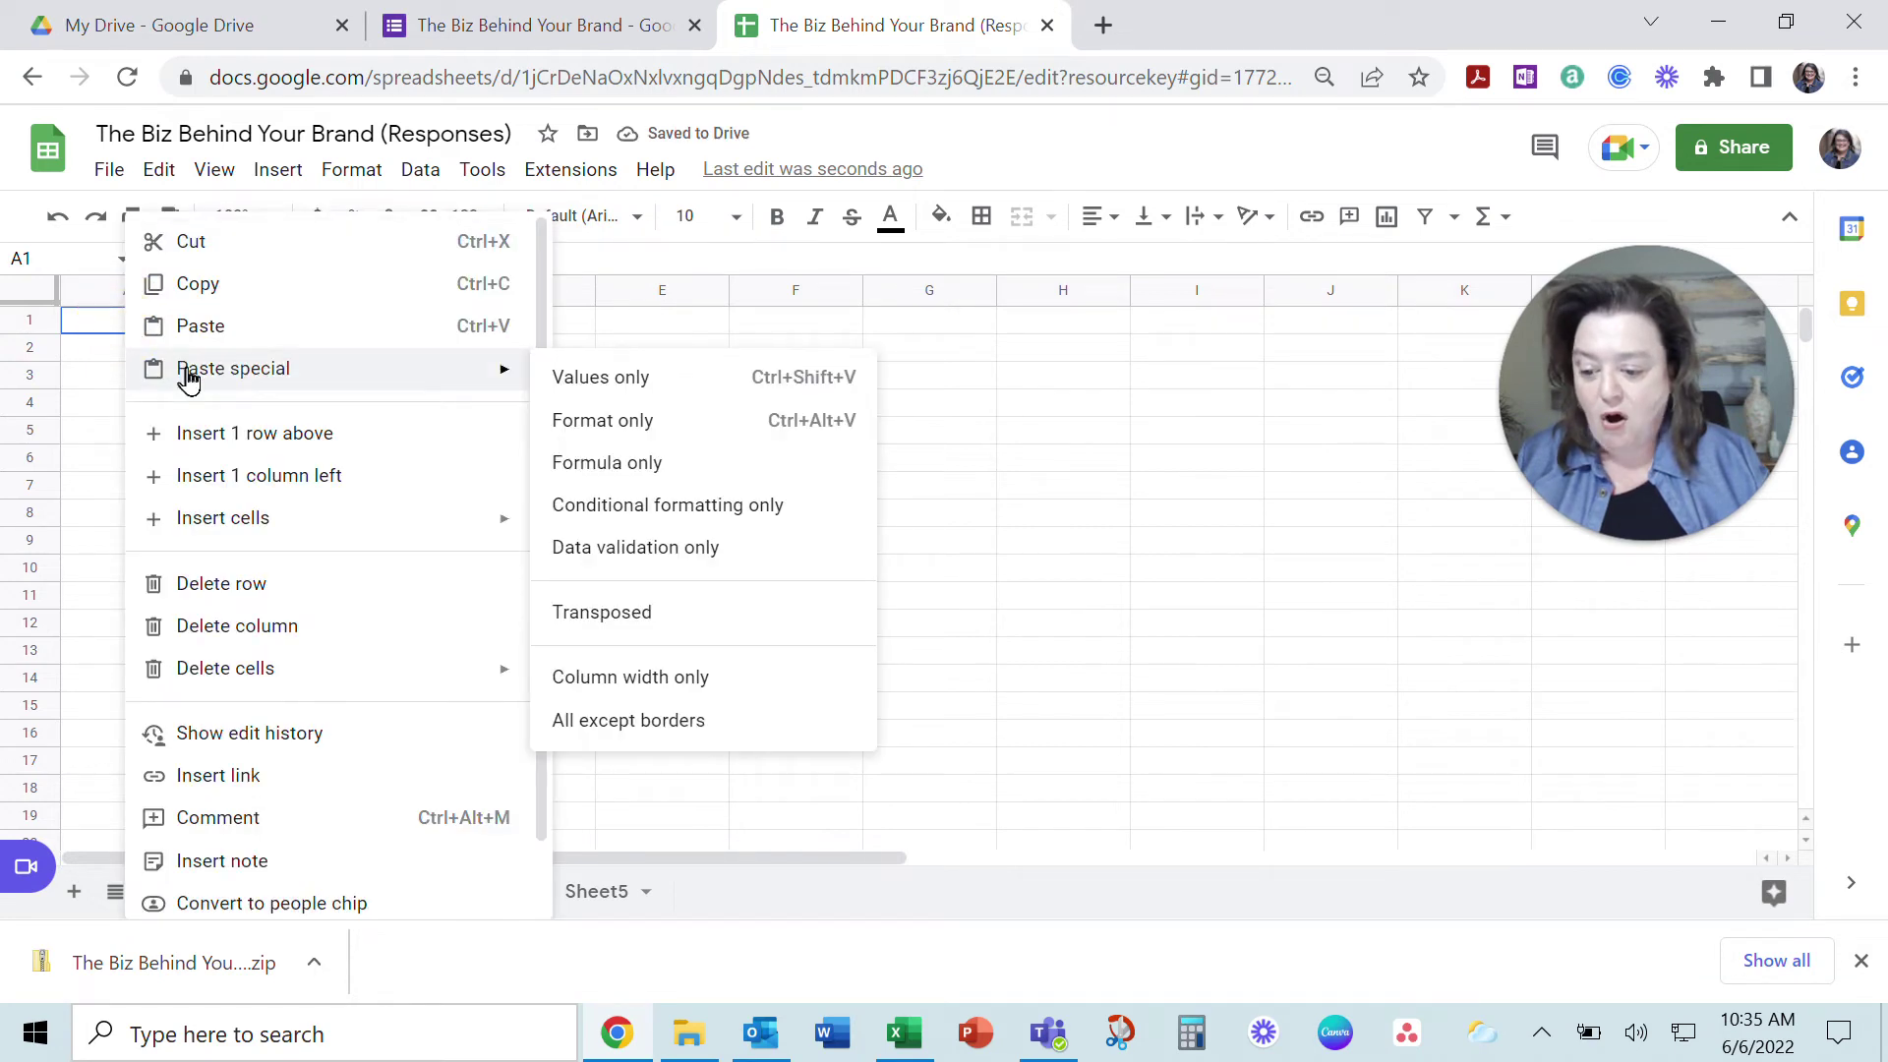
click(648, 631)
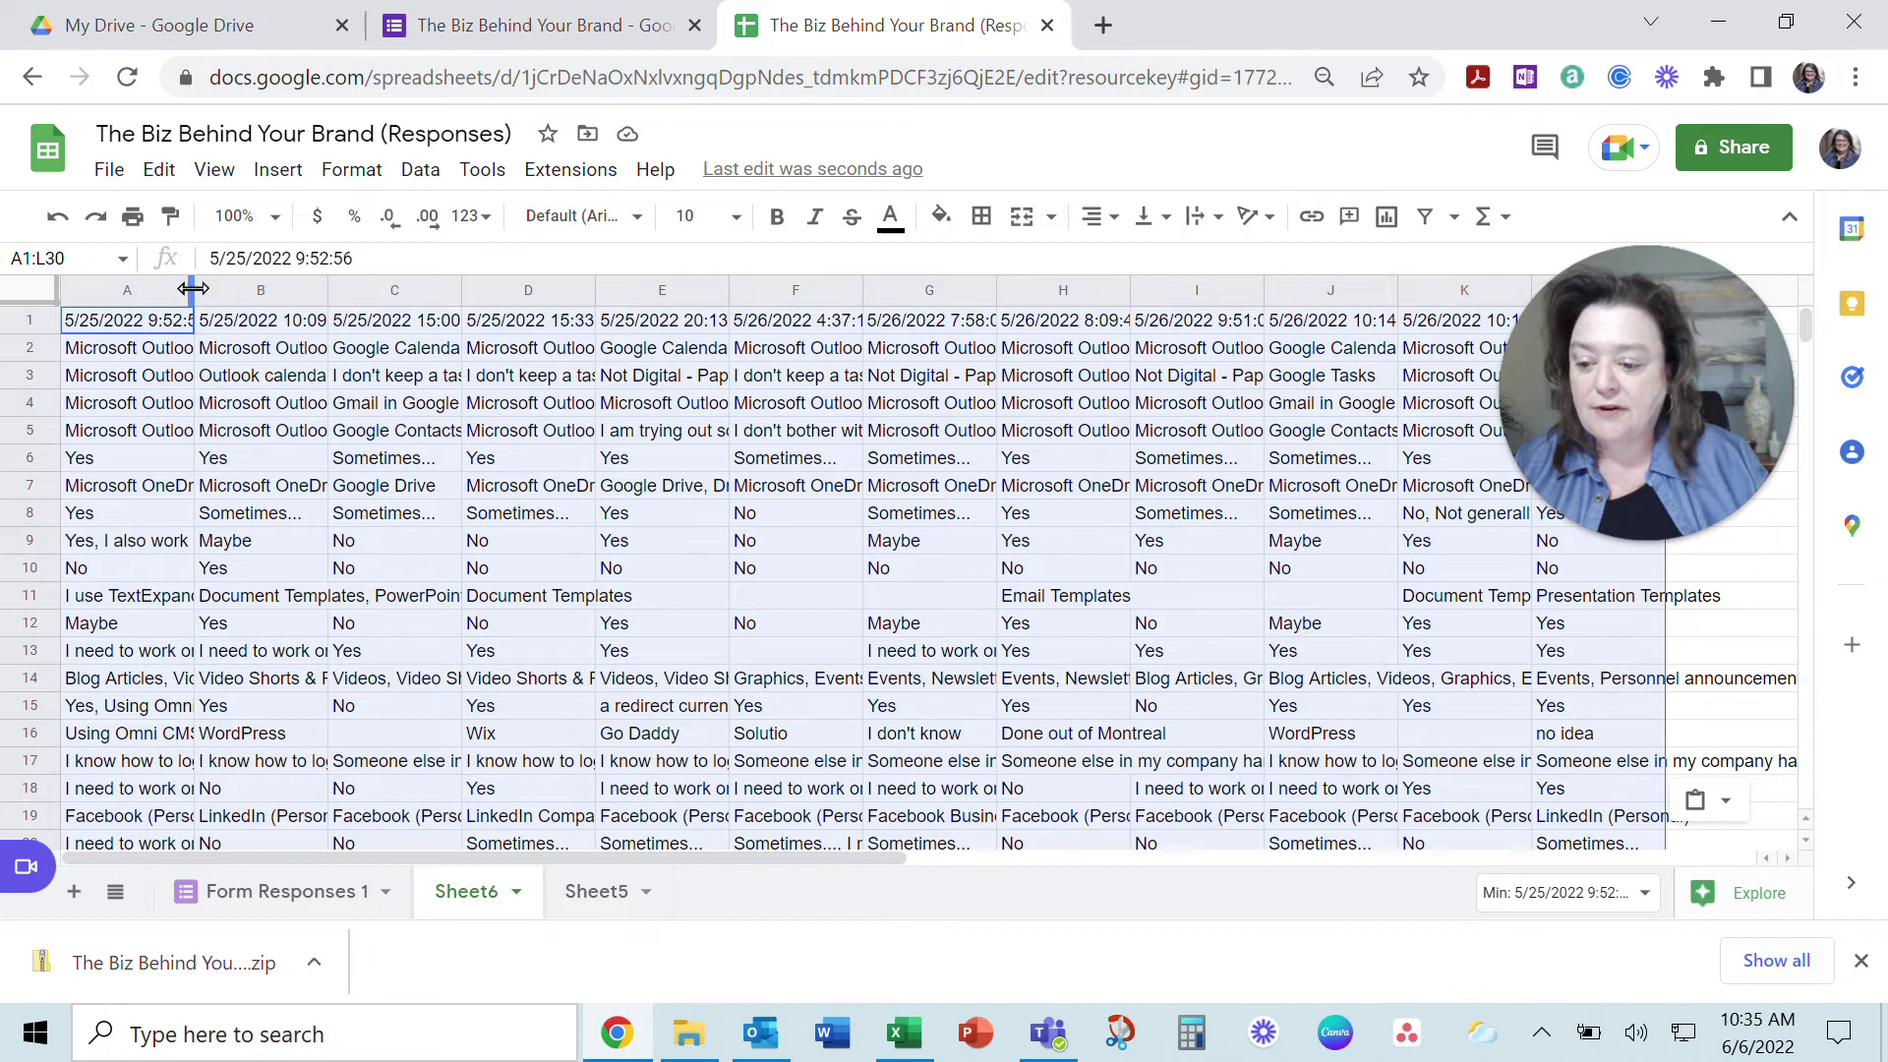
click(182, 288)
- Auto-fit column A to its longest answer and glance at the downloaded zip's options
right_click(187, 295)
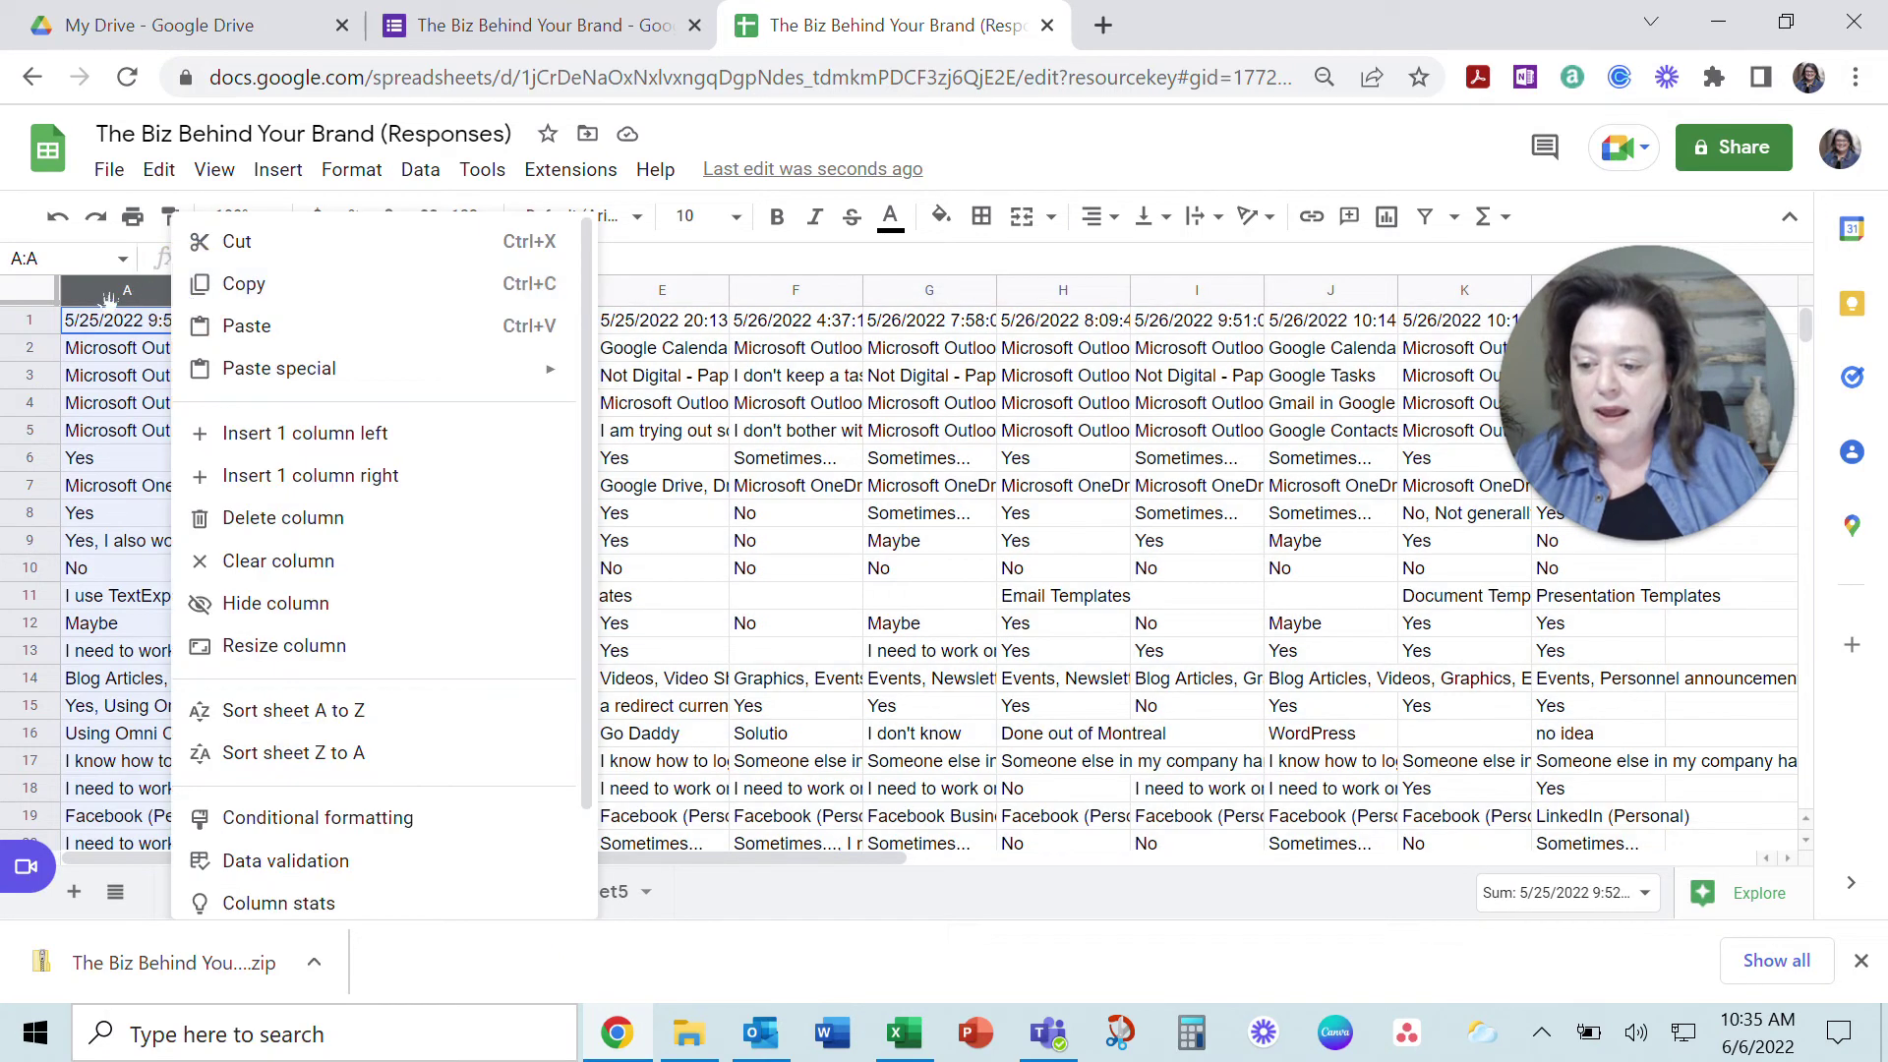
click(203, 309)
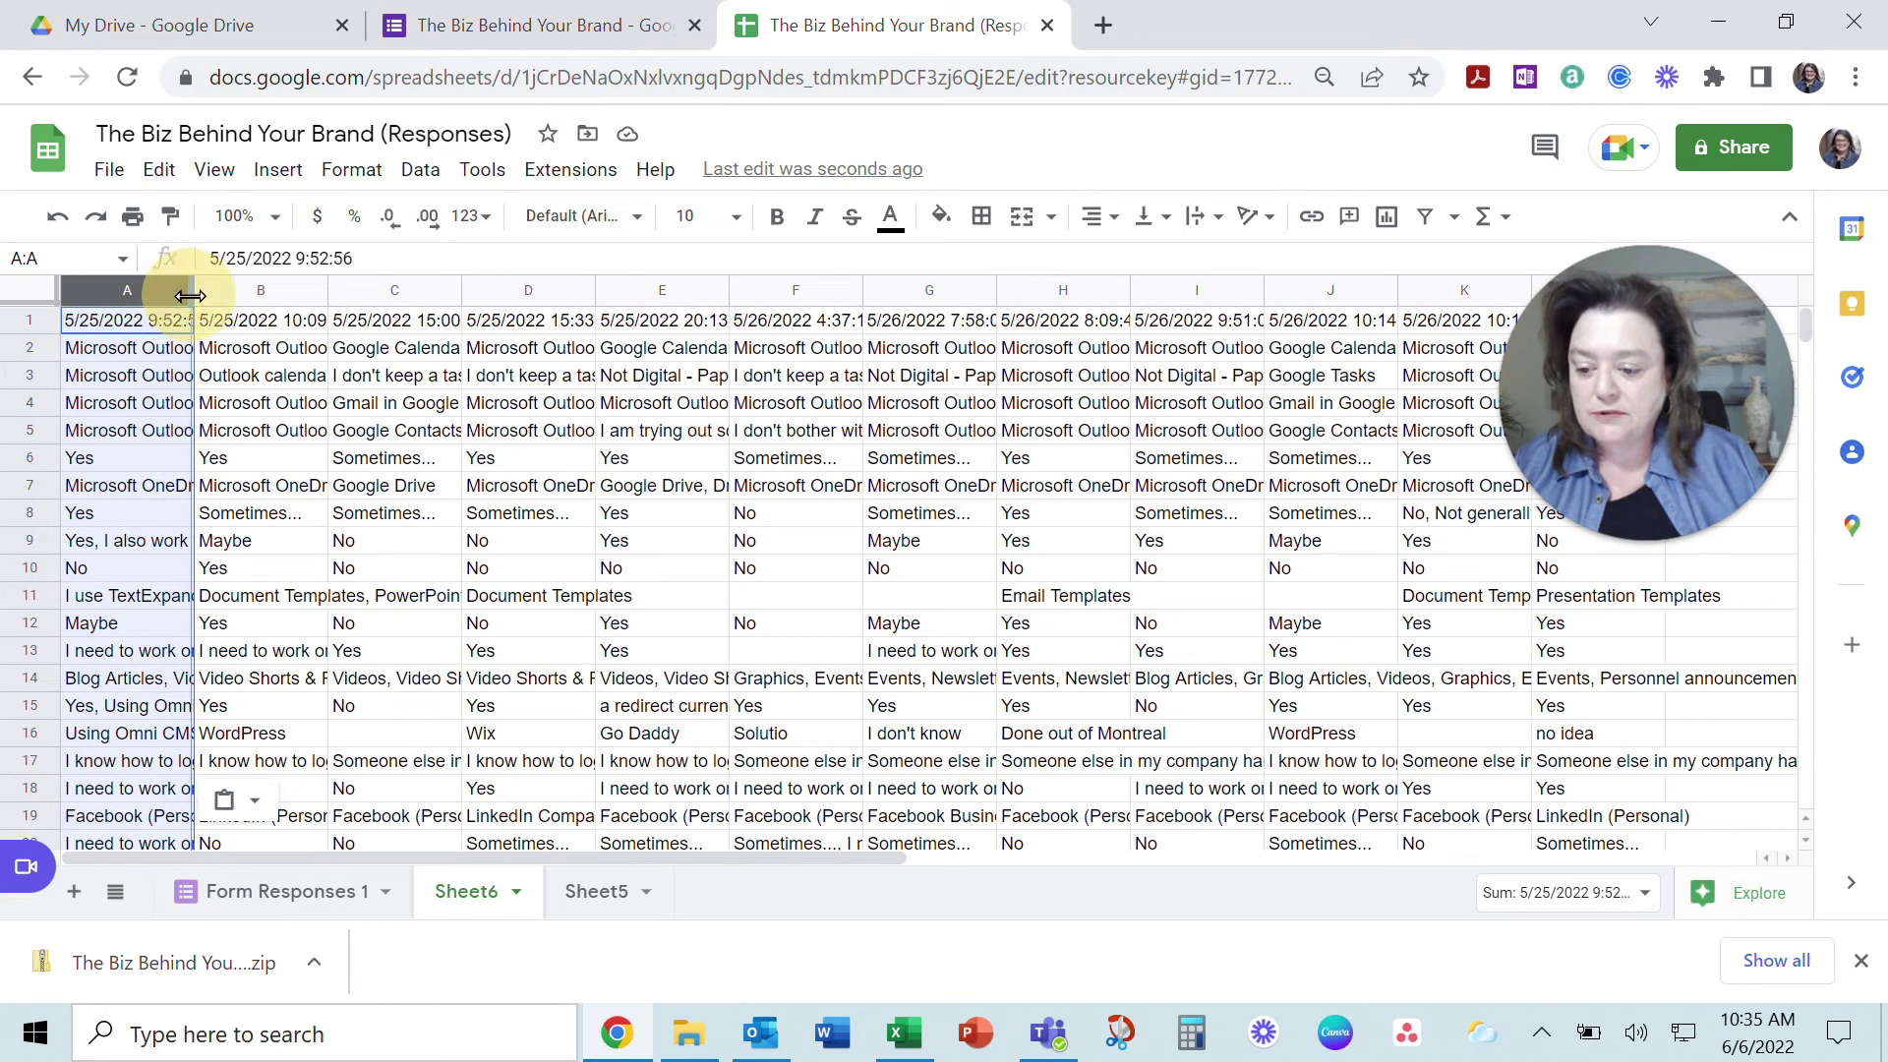
double_click(190, 296)
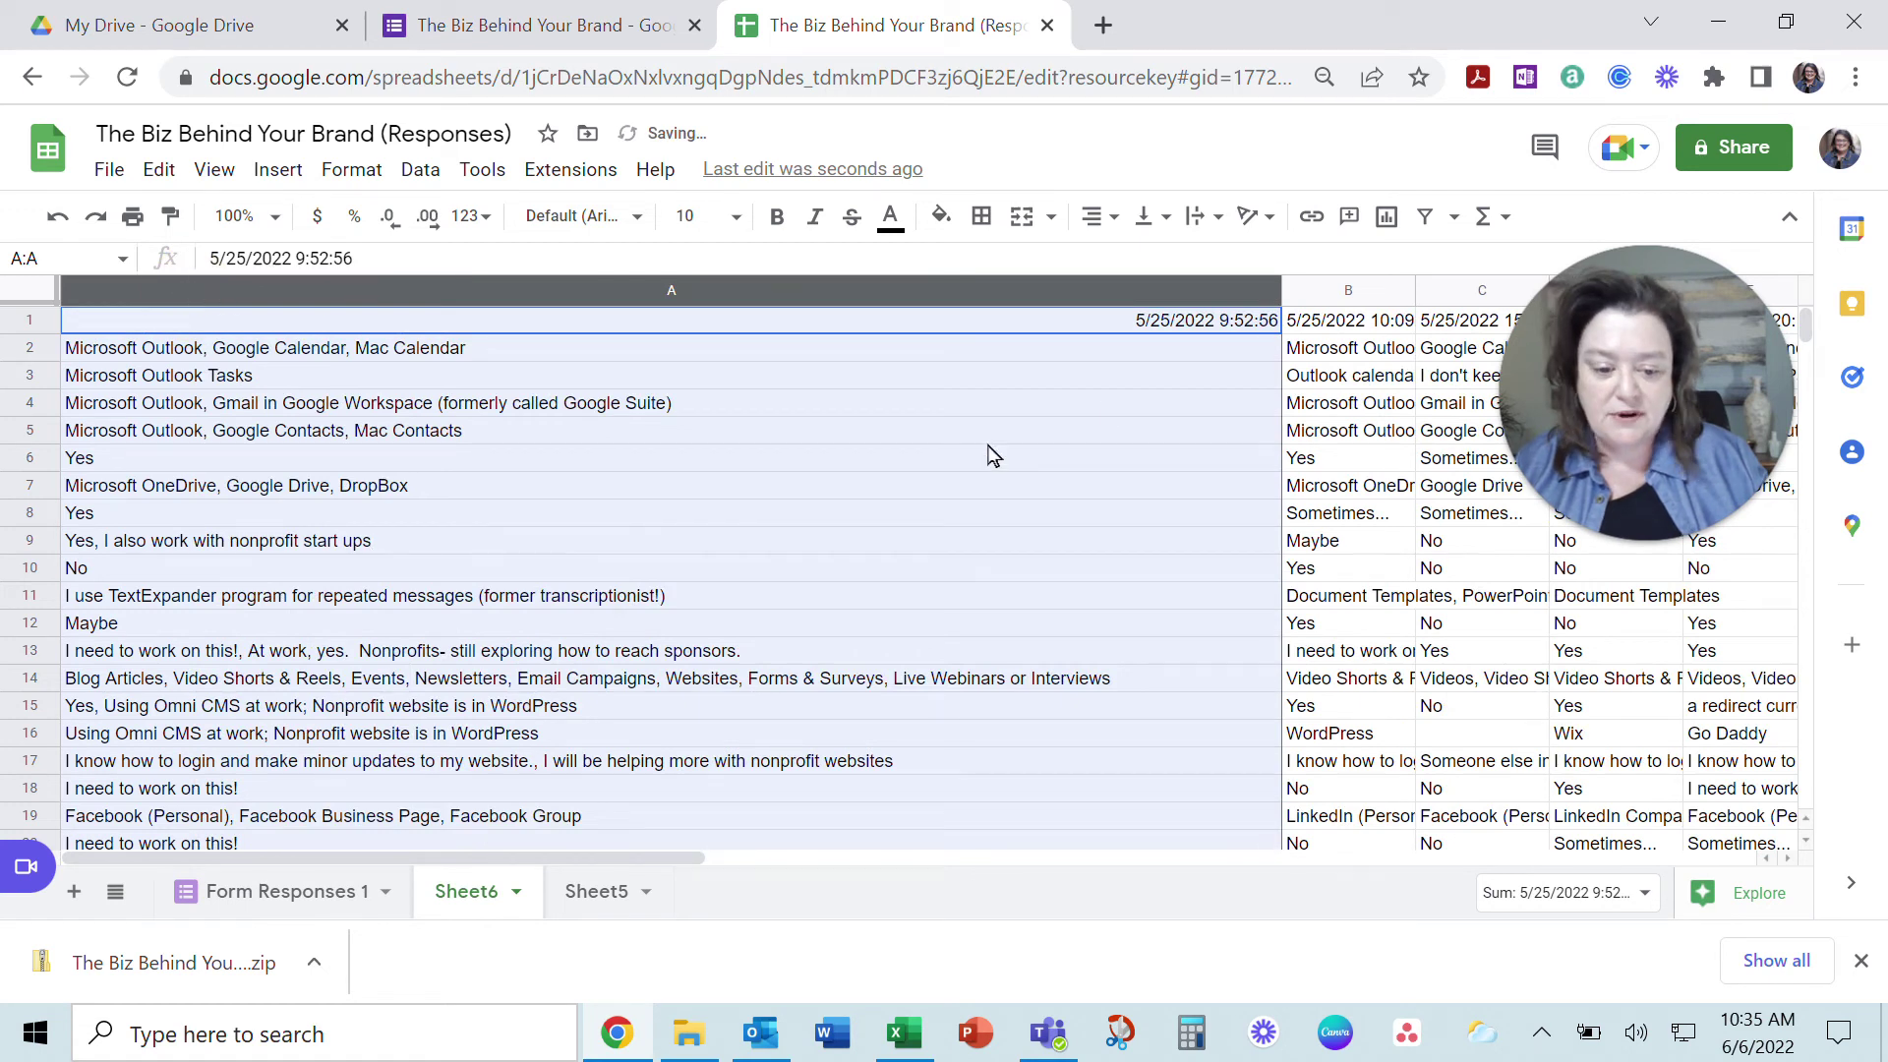
click(331, 969)
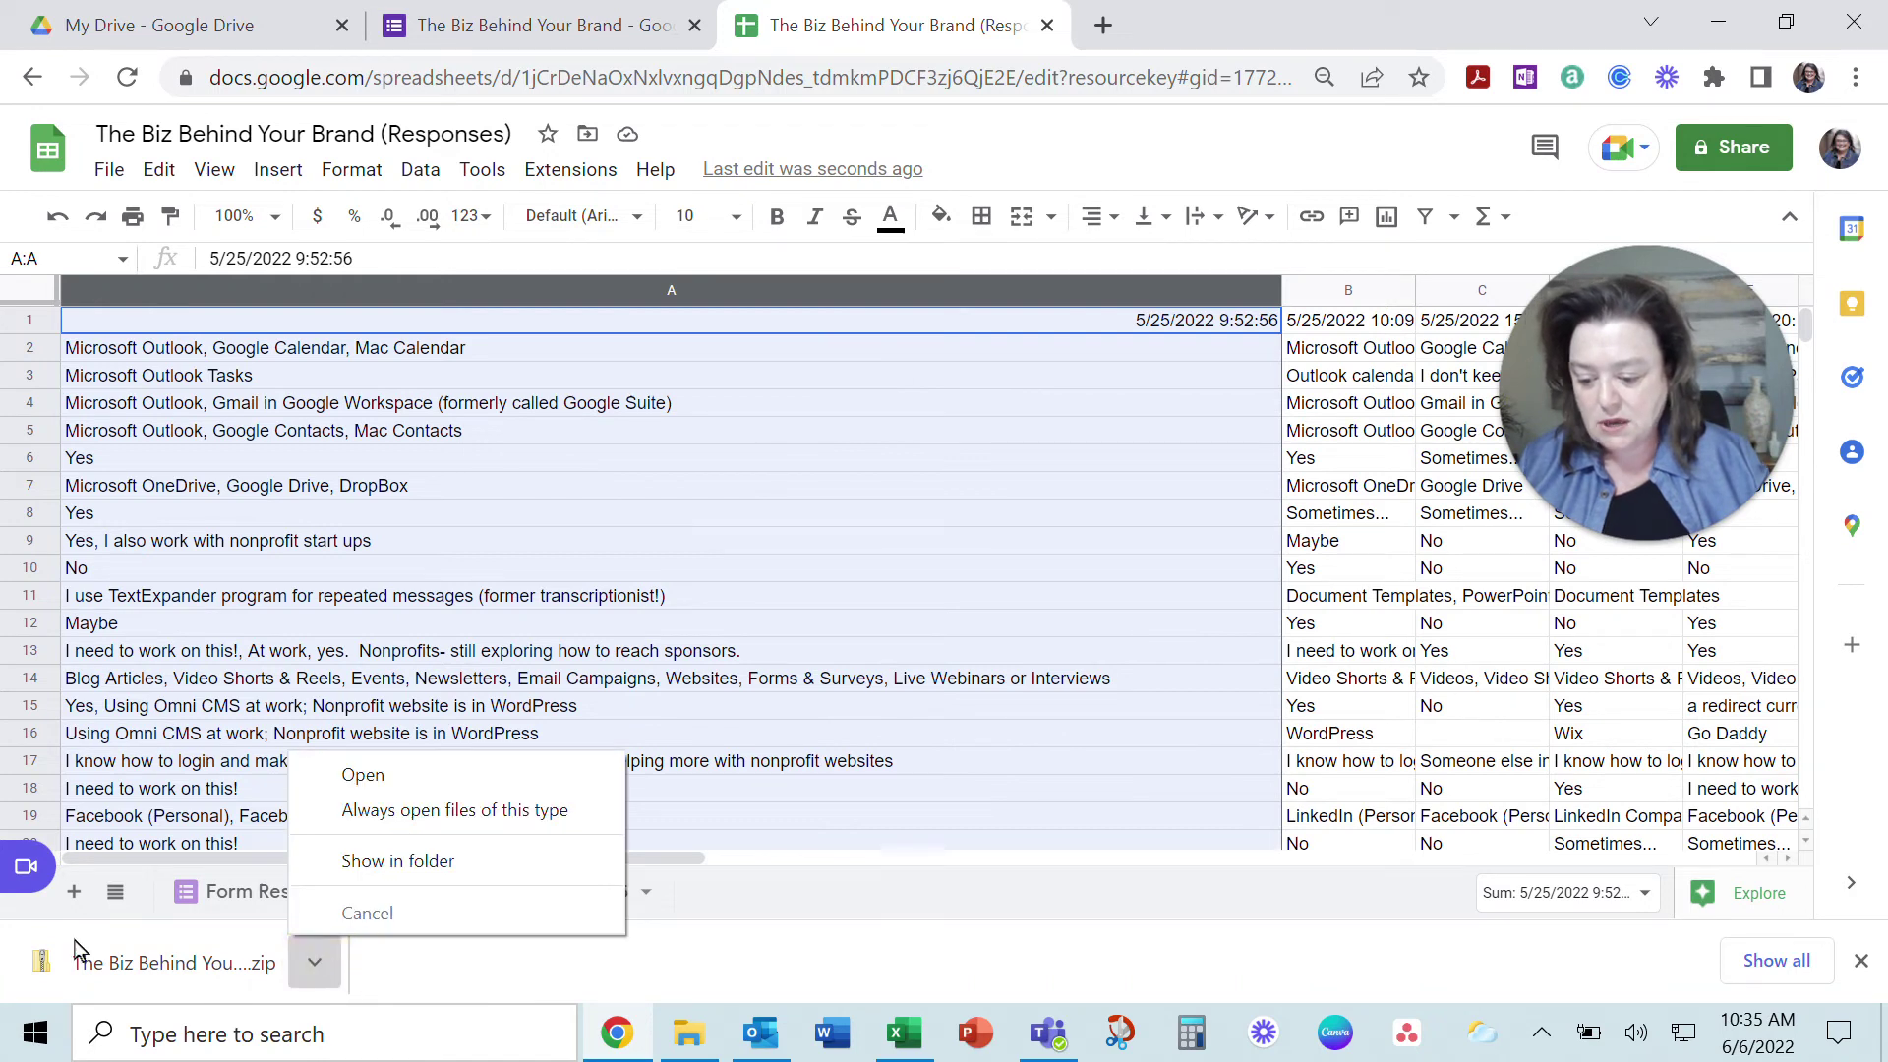
click(311, 976)
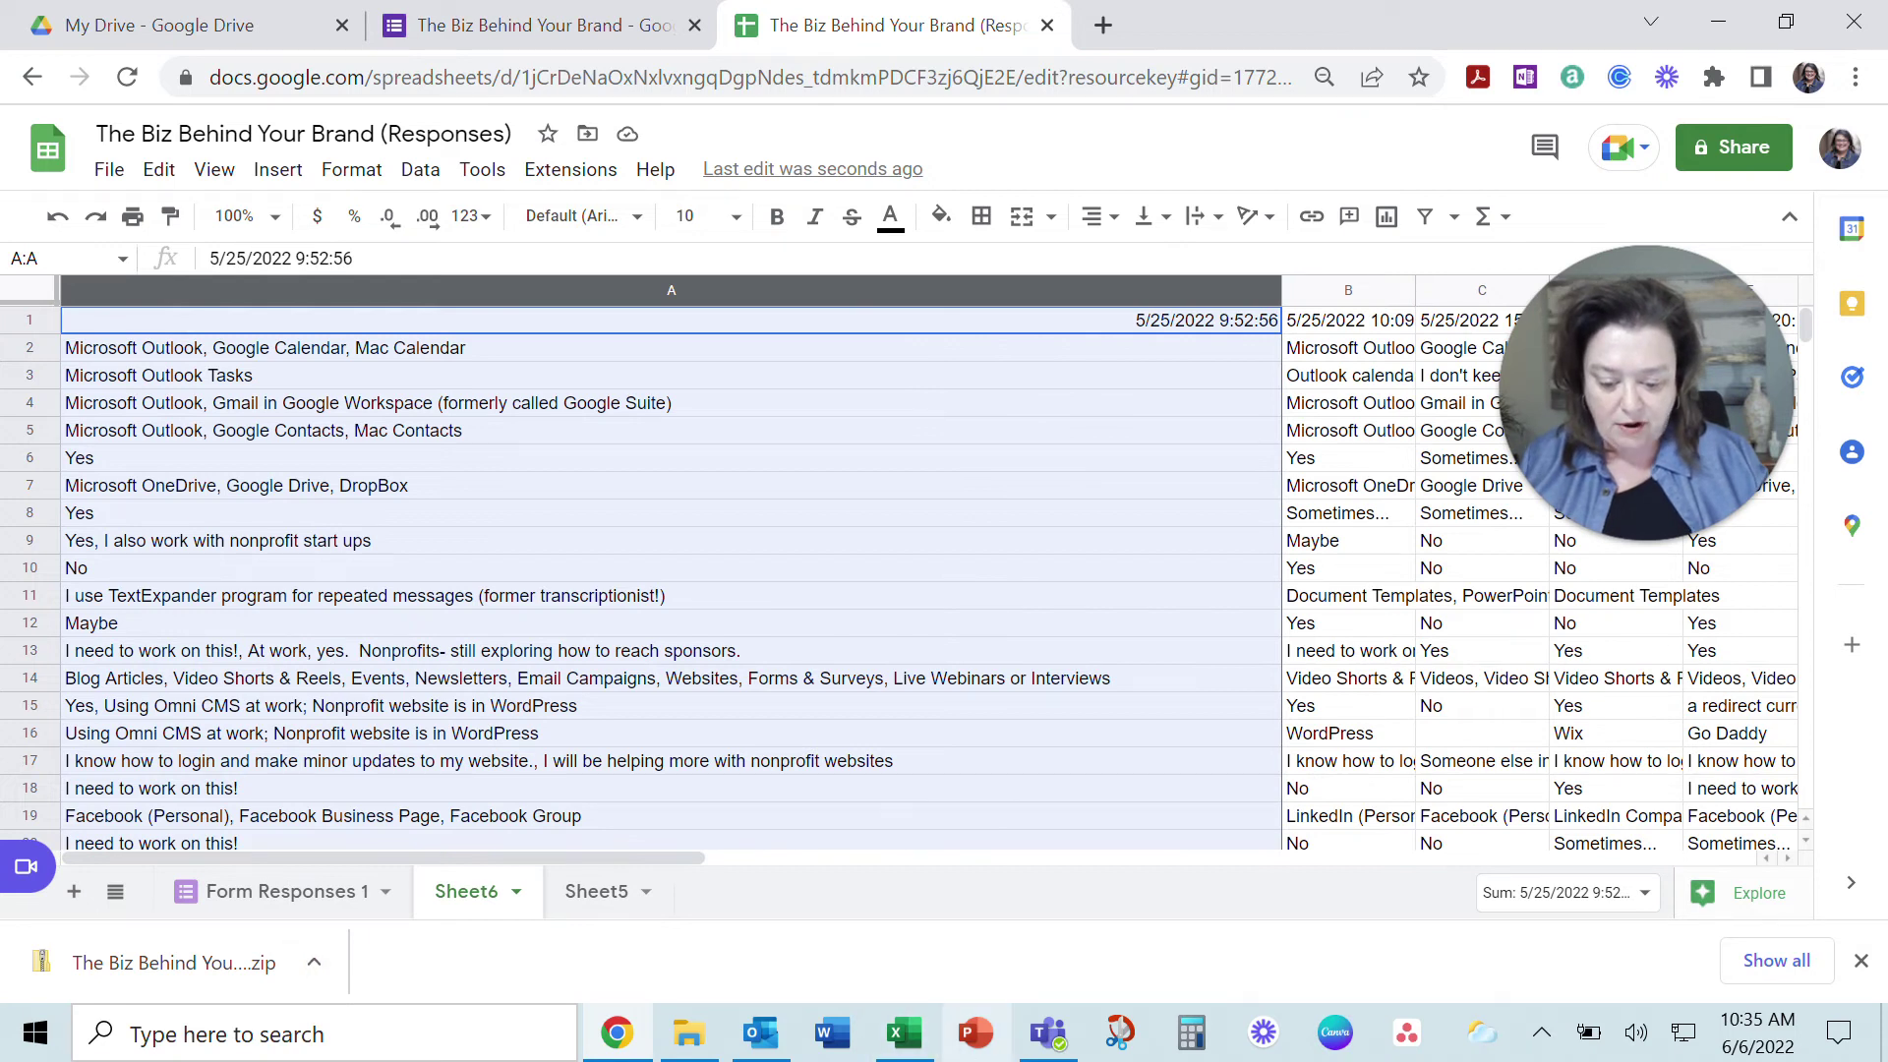
- In the Excel responses workbook, copy the first respondent's row 2
click(903, 1032)
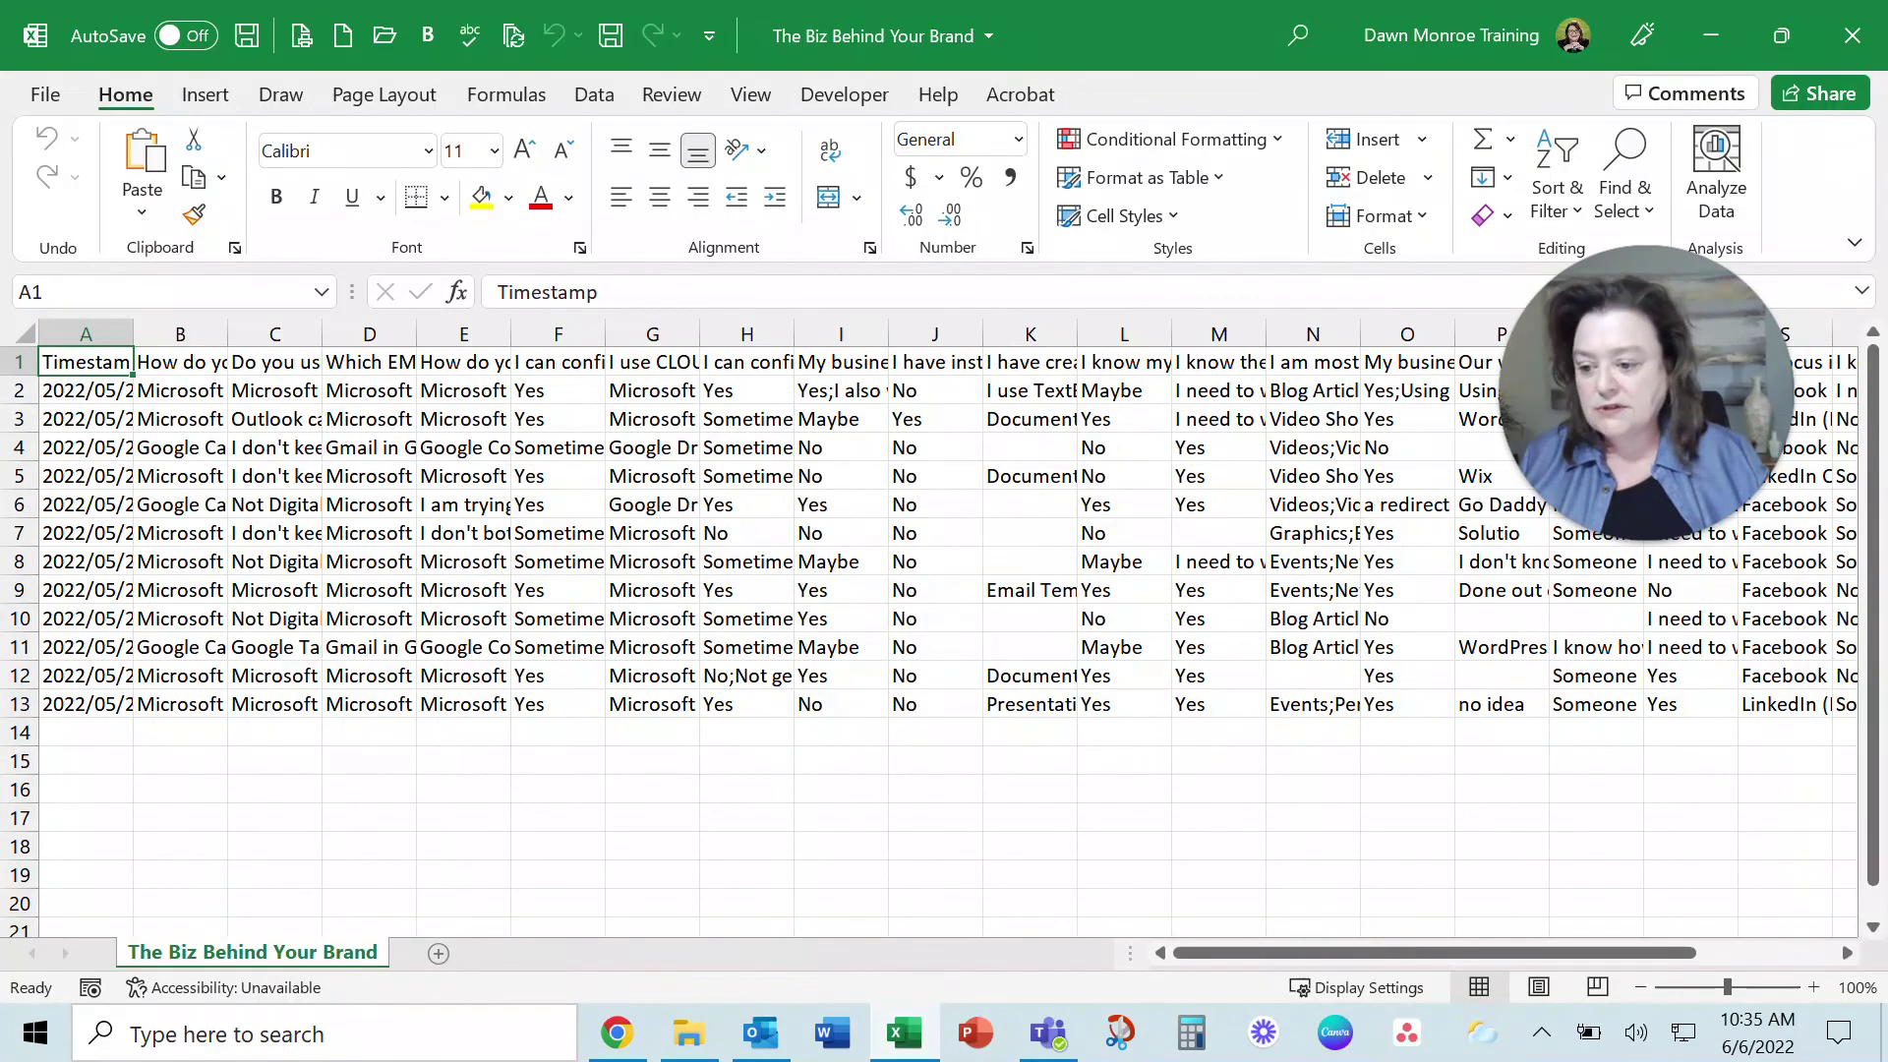
right_click(20, 392)
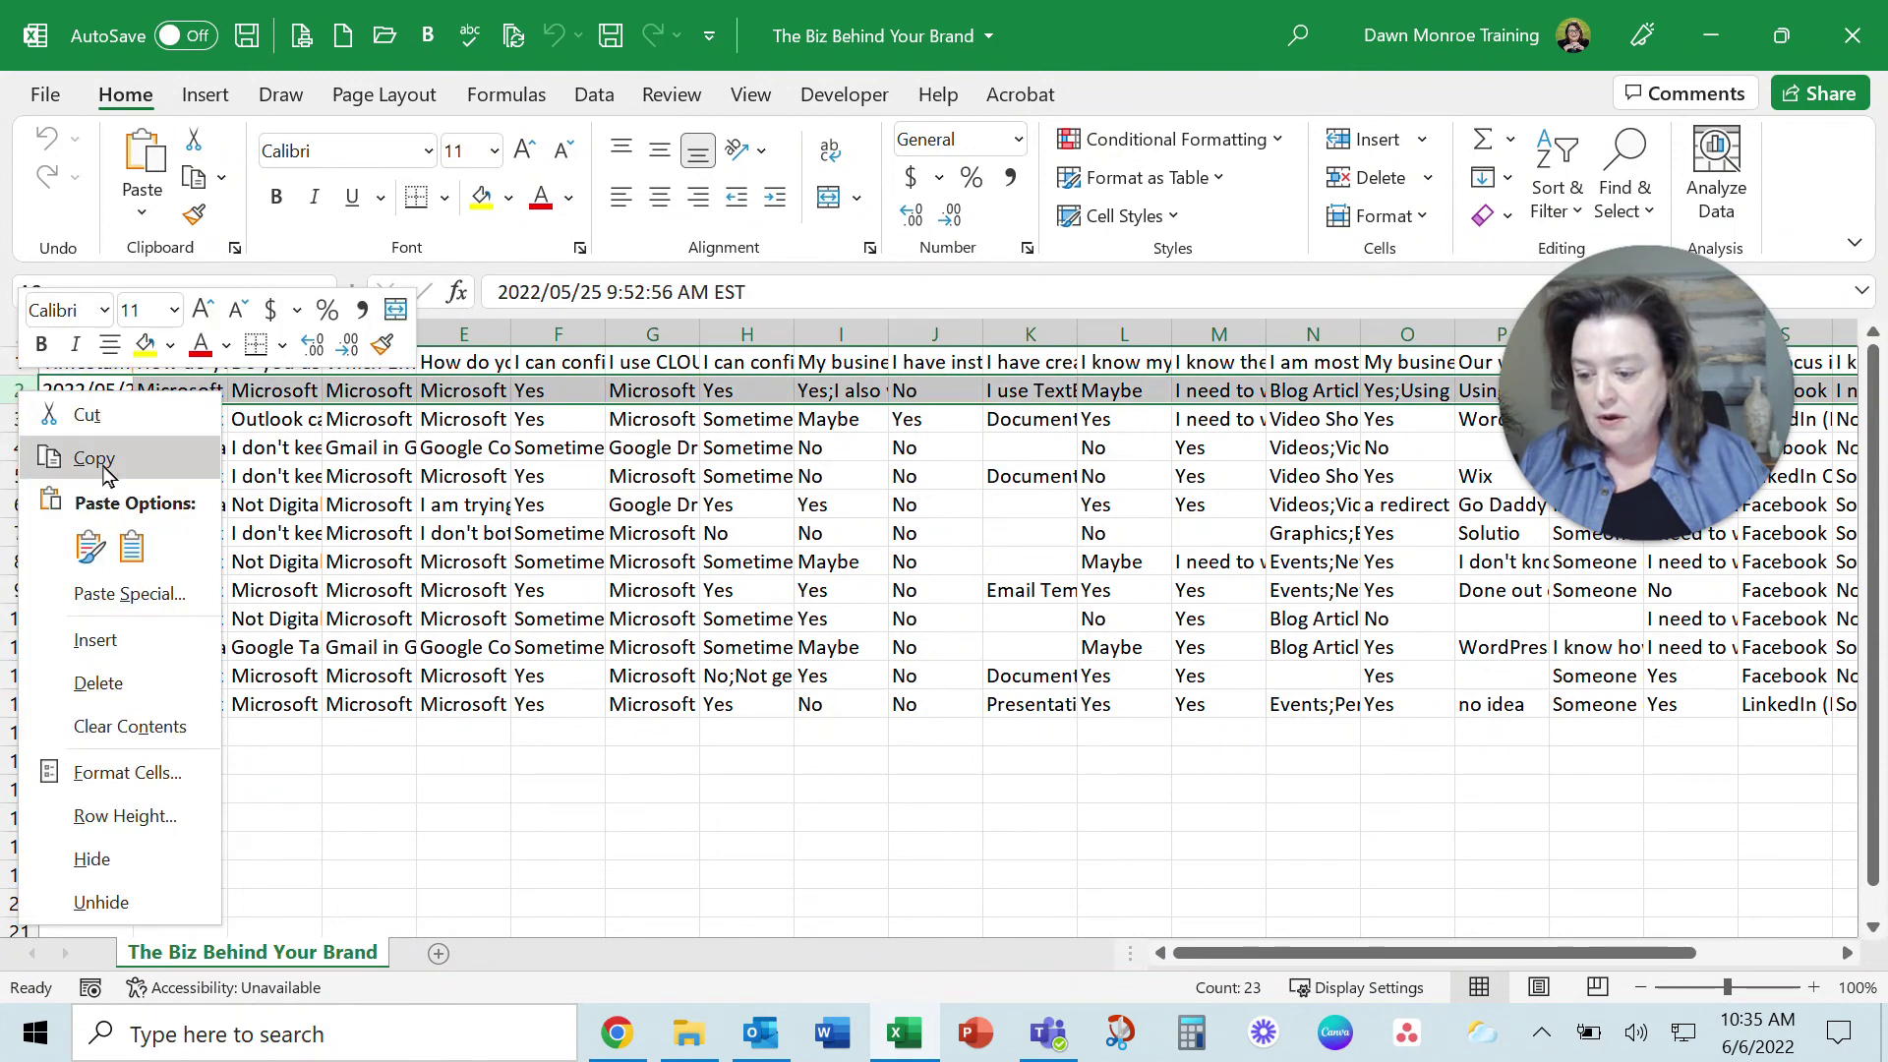
click(94, 458)
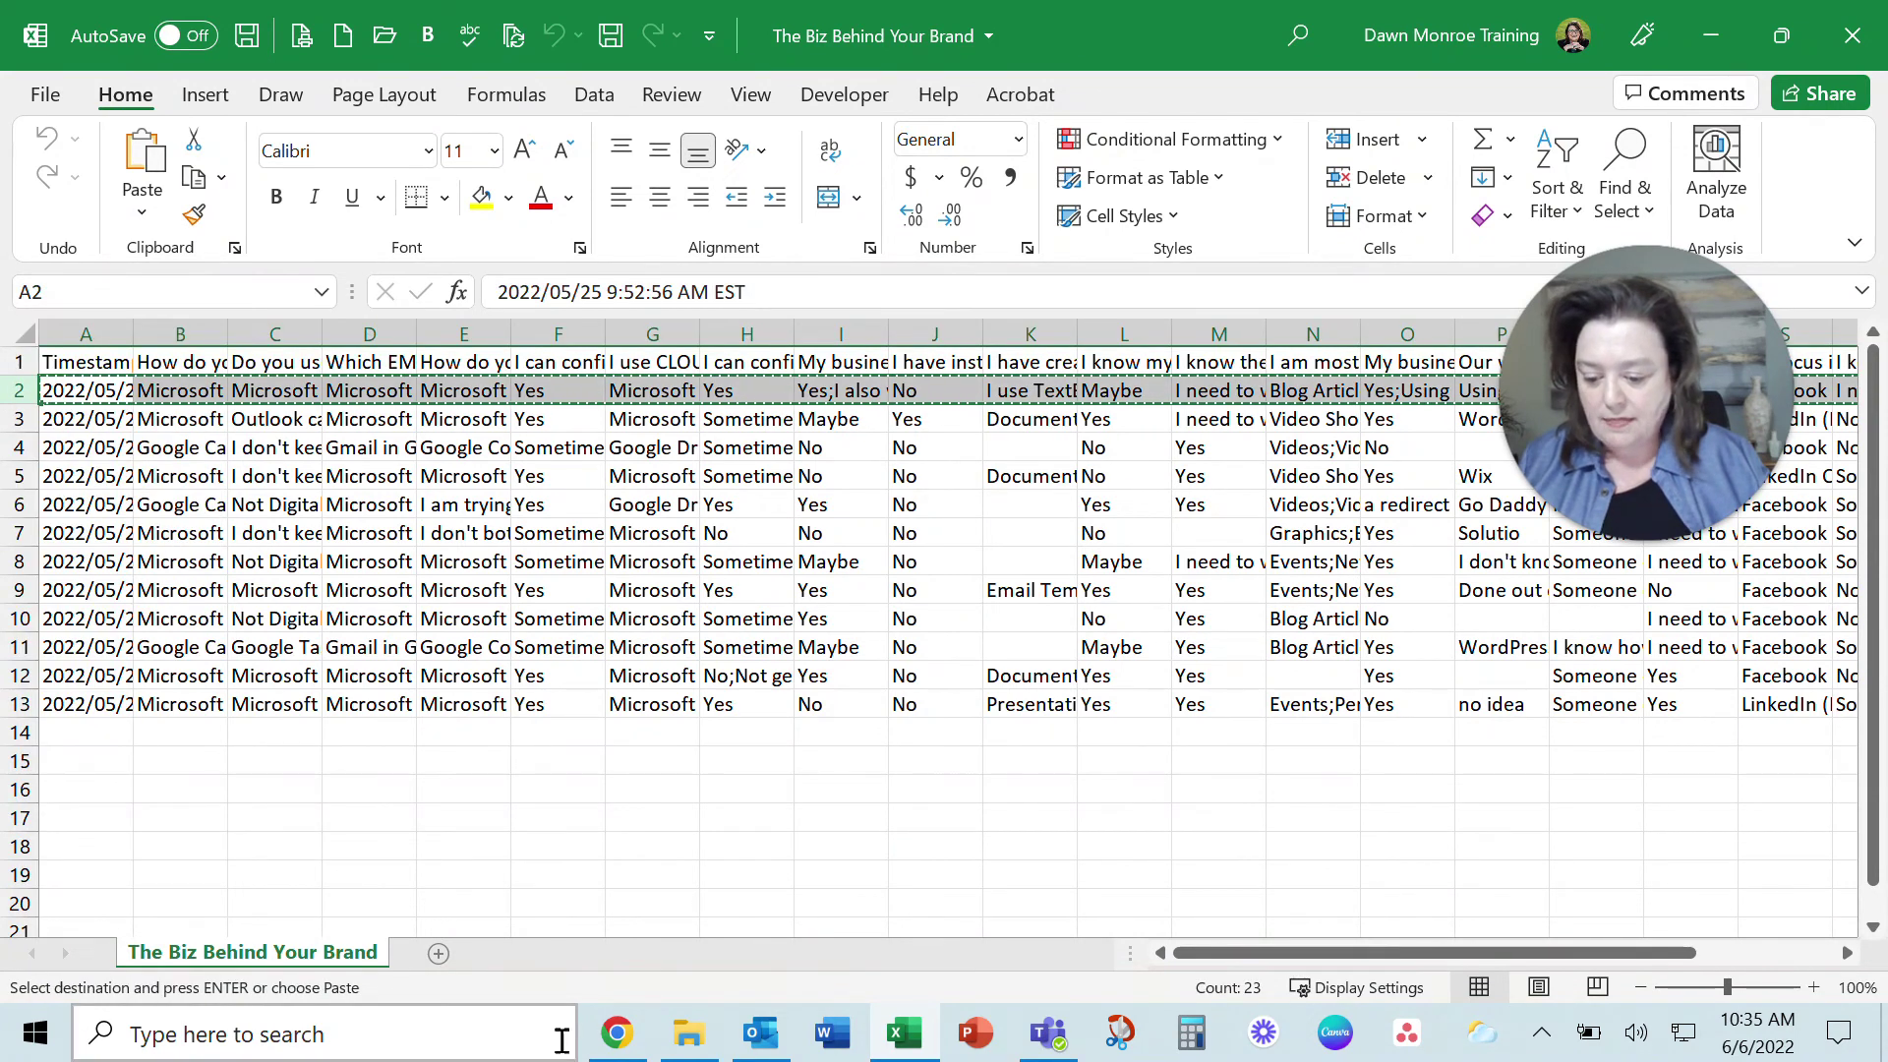
- Paste row 2 transposed down column A of a new Sheet1
click(438, 956)
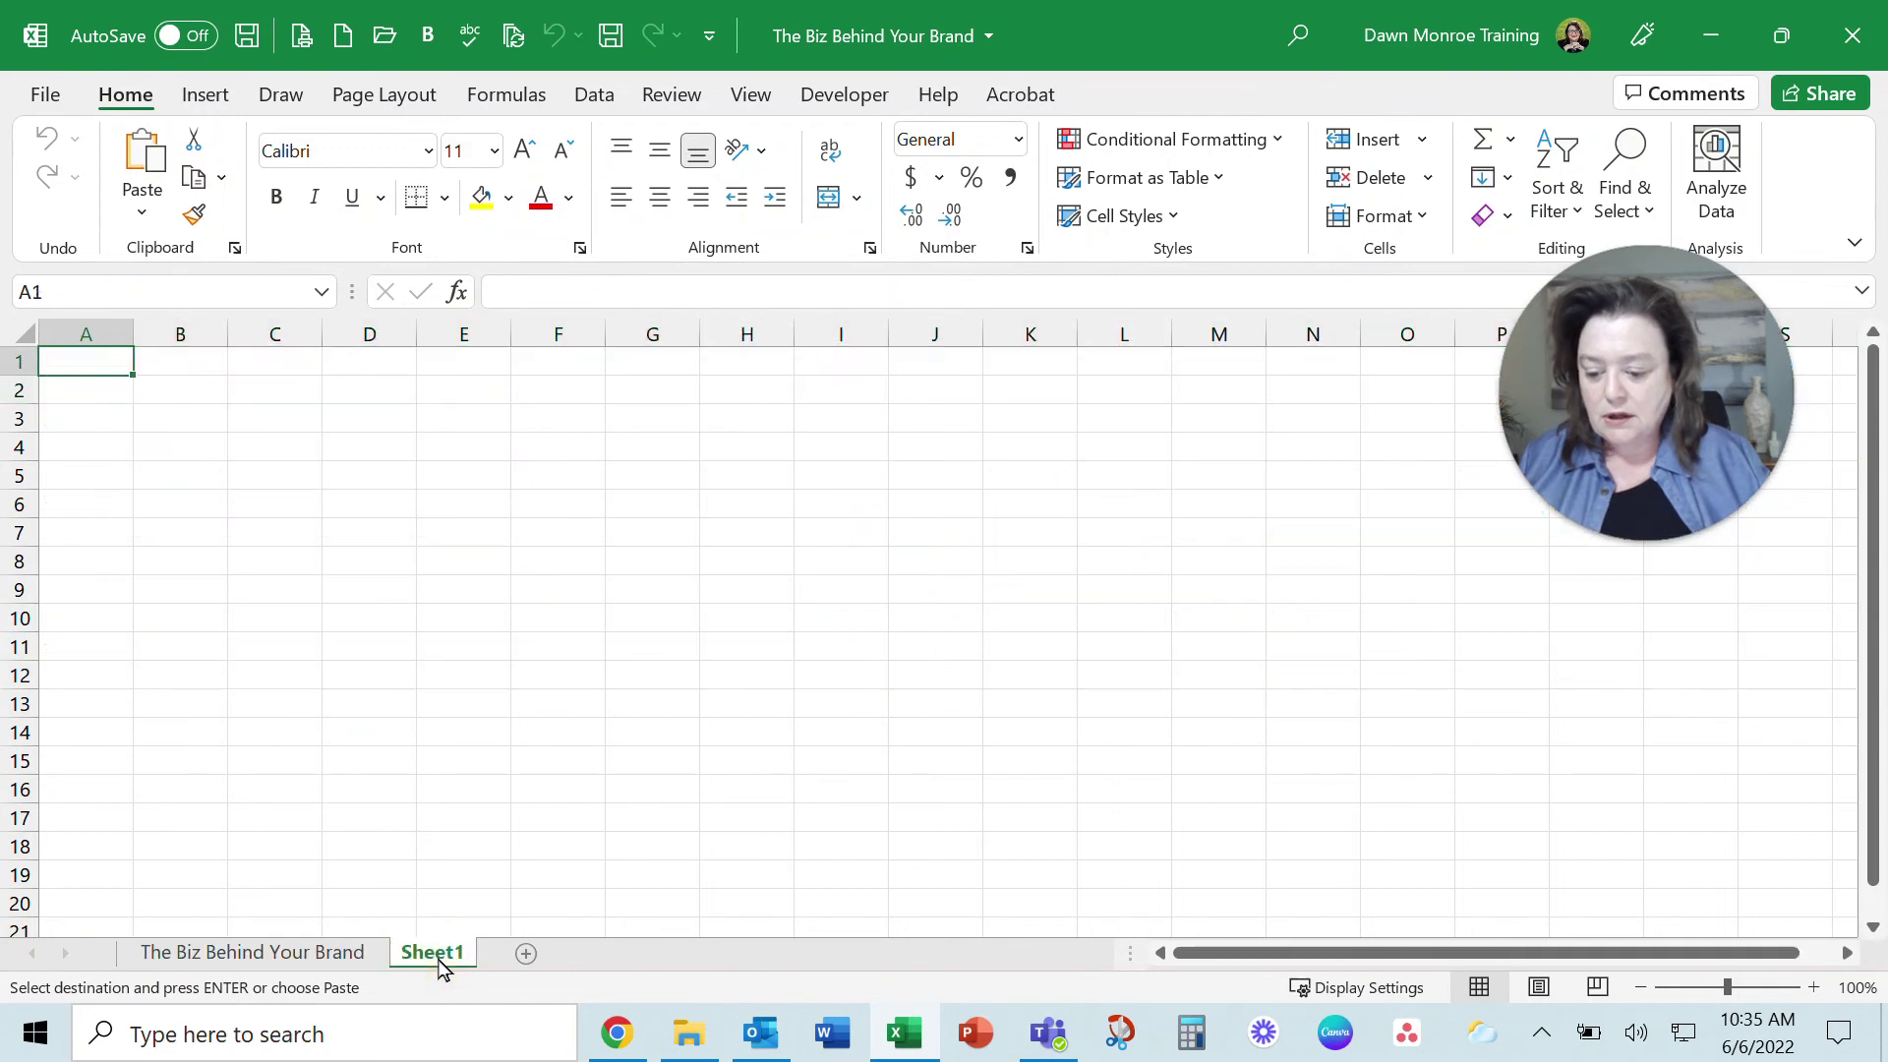
right_click(82, 369)
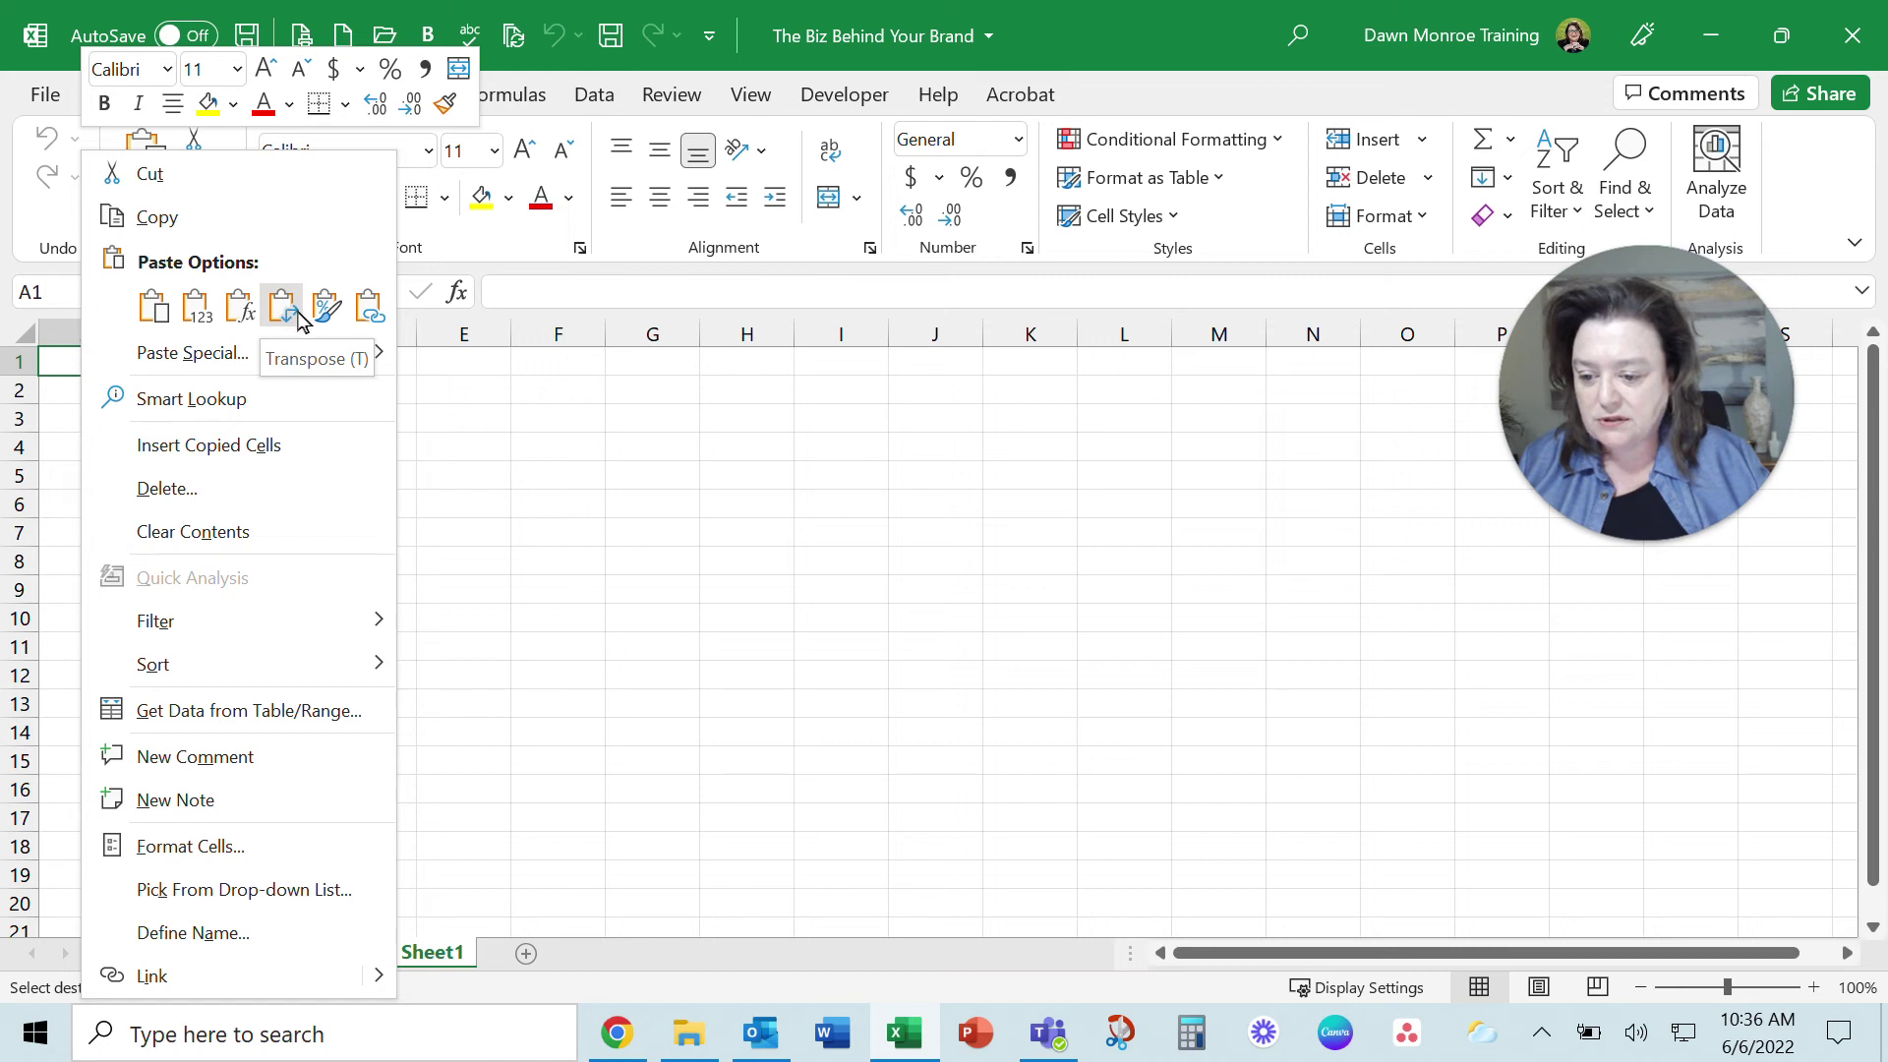
click(284, 307)
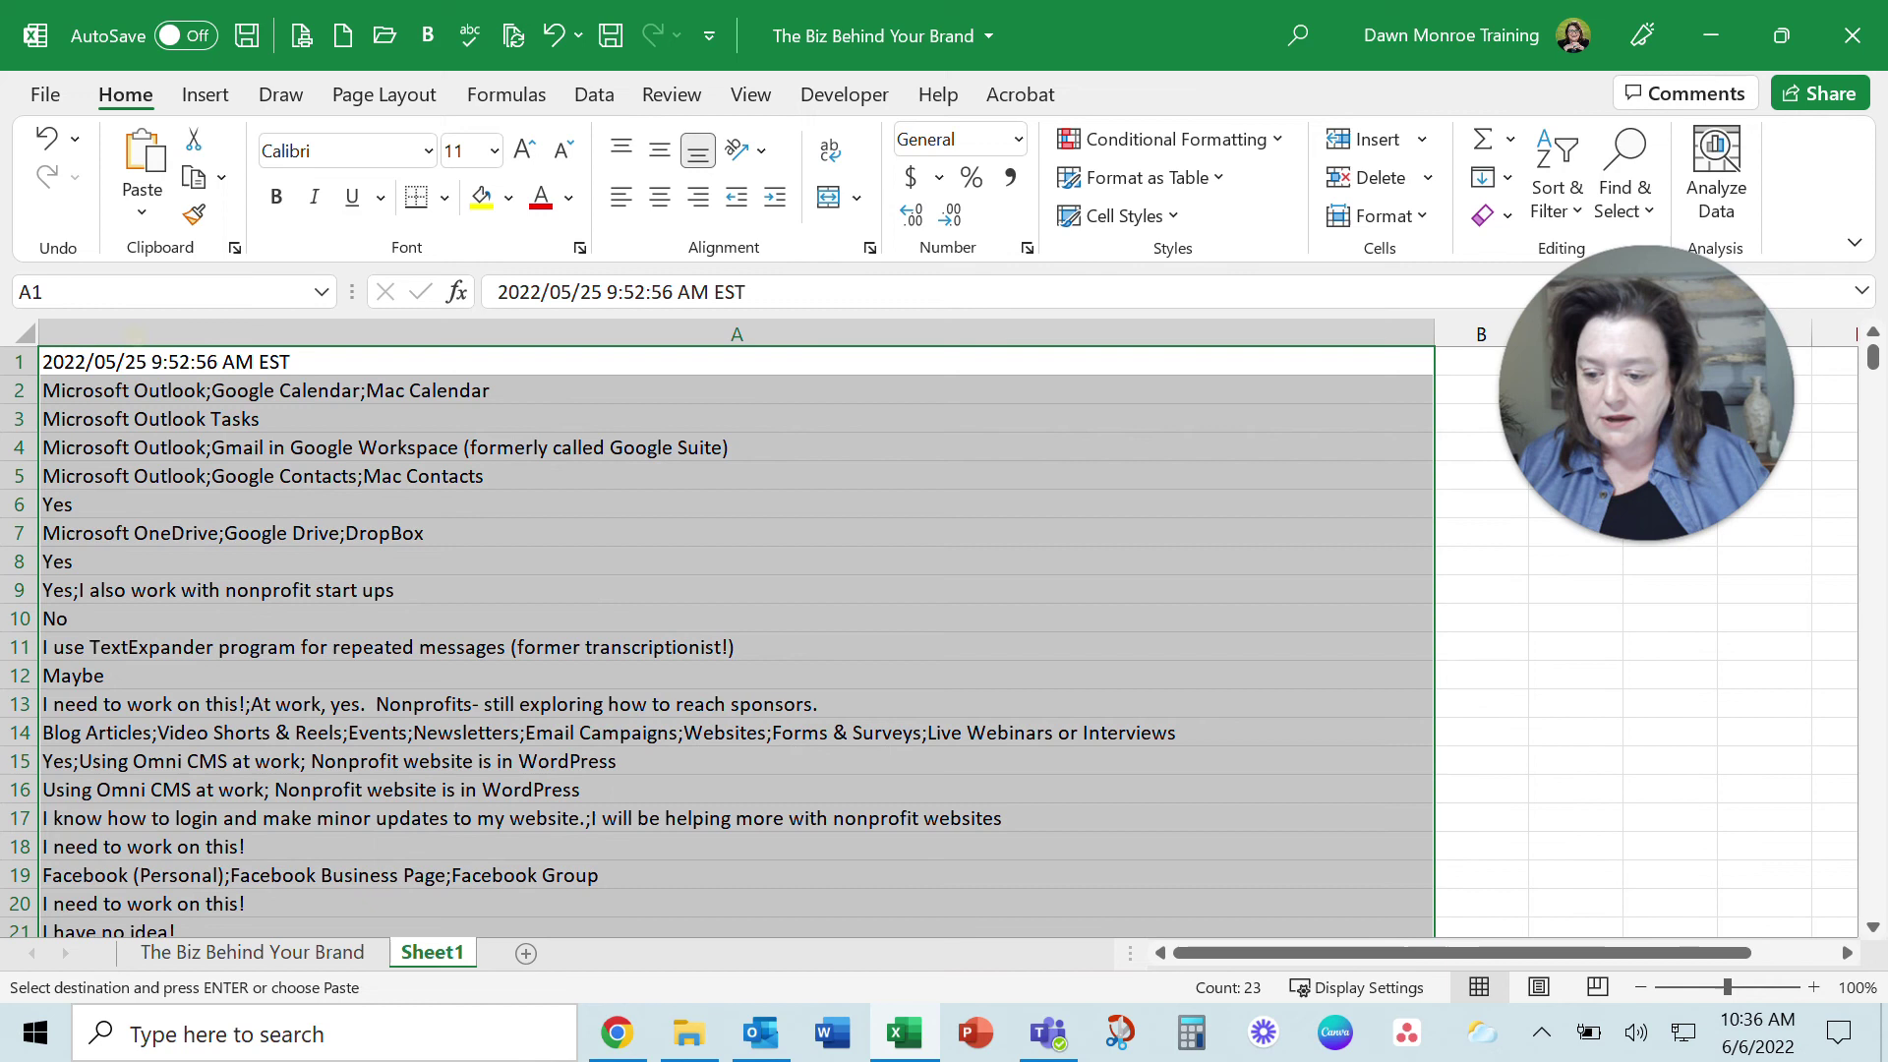
- Auto-fit column A so the respondent's answers read in full
double_click(134, 333)
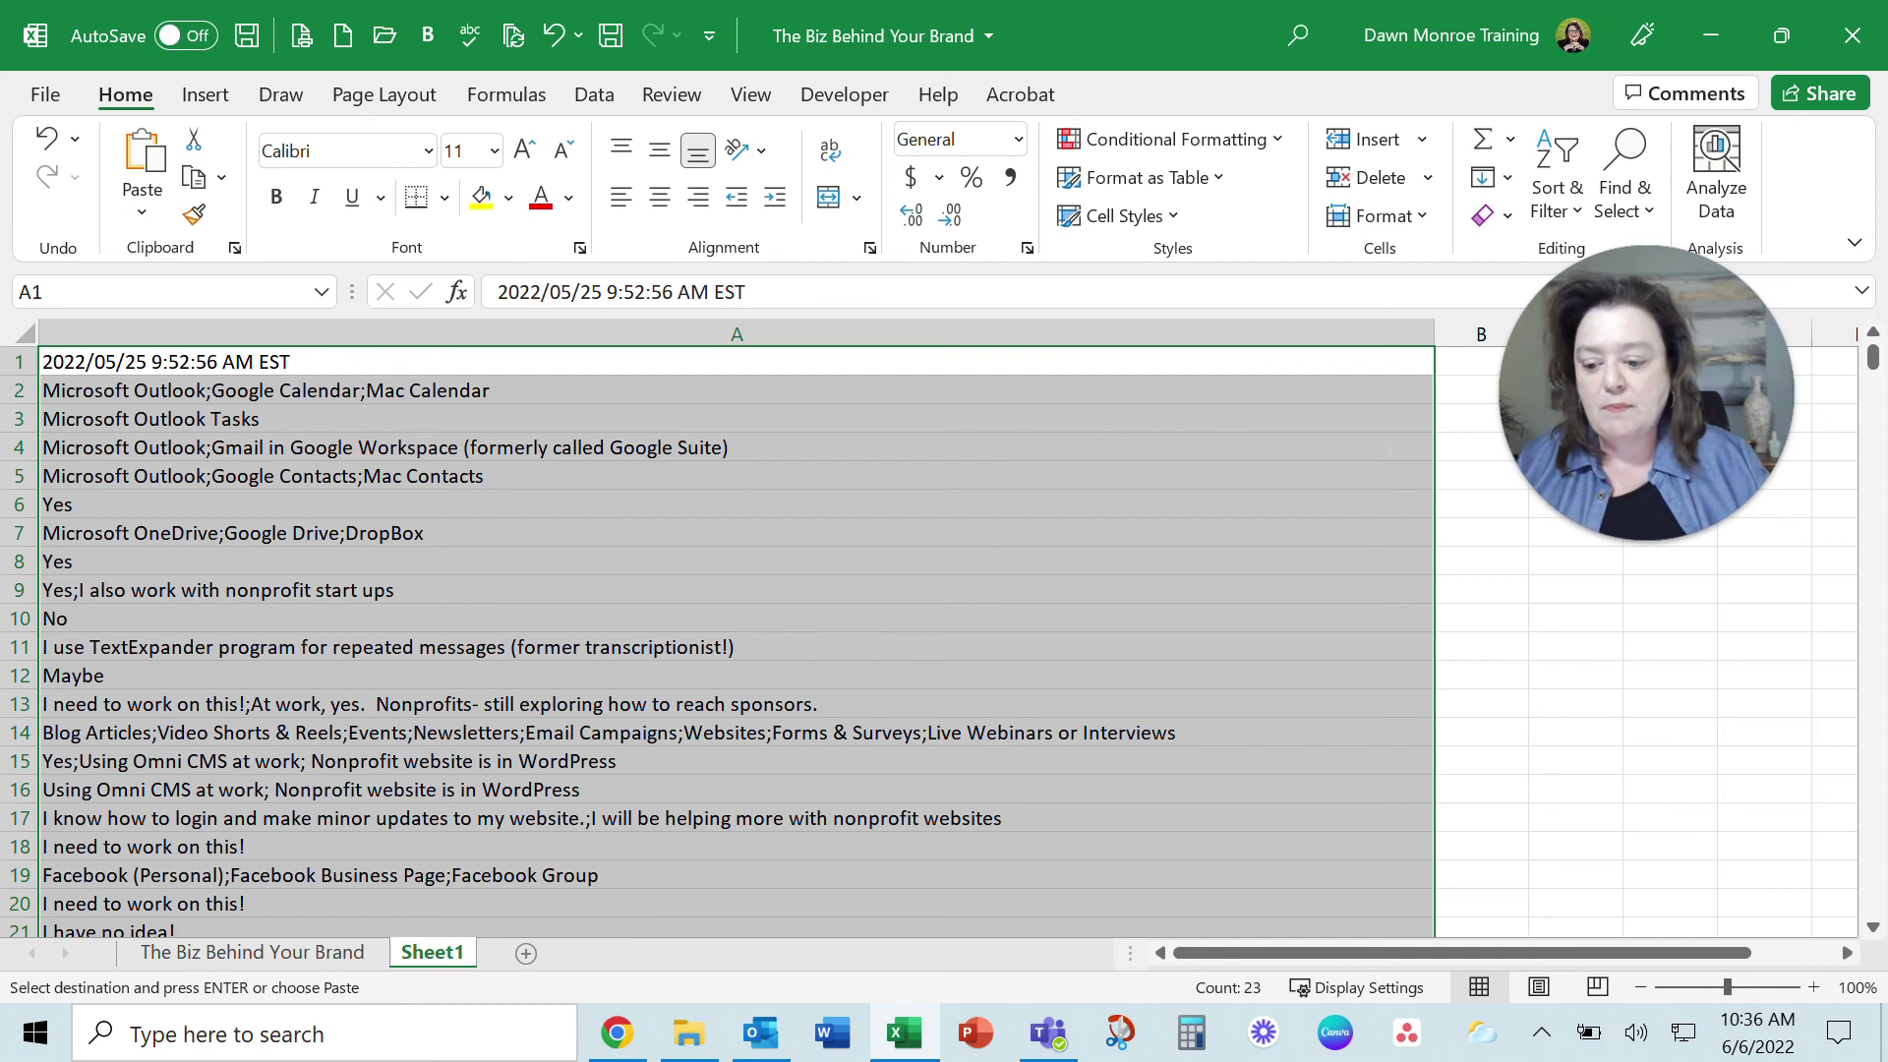
scroll(739, 642, down, 3)
scroll(738, 642, up, 3)
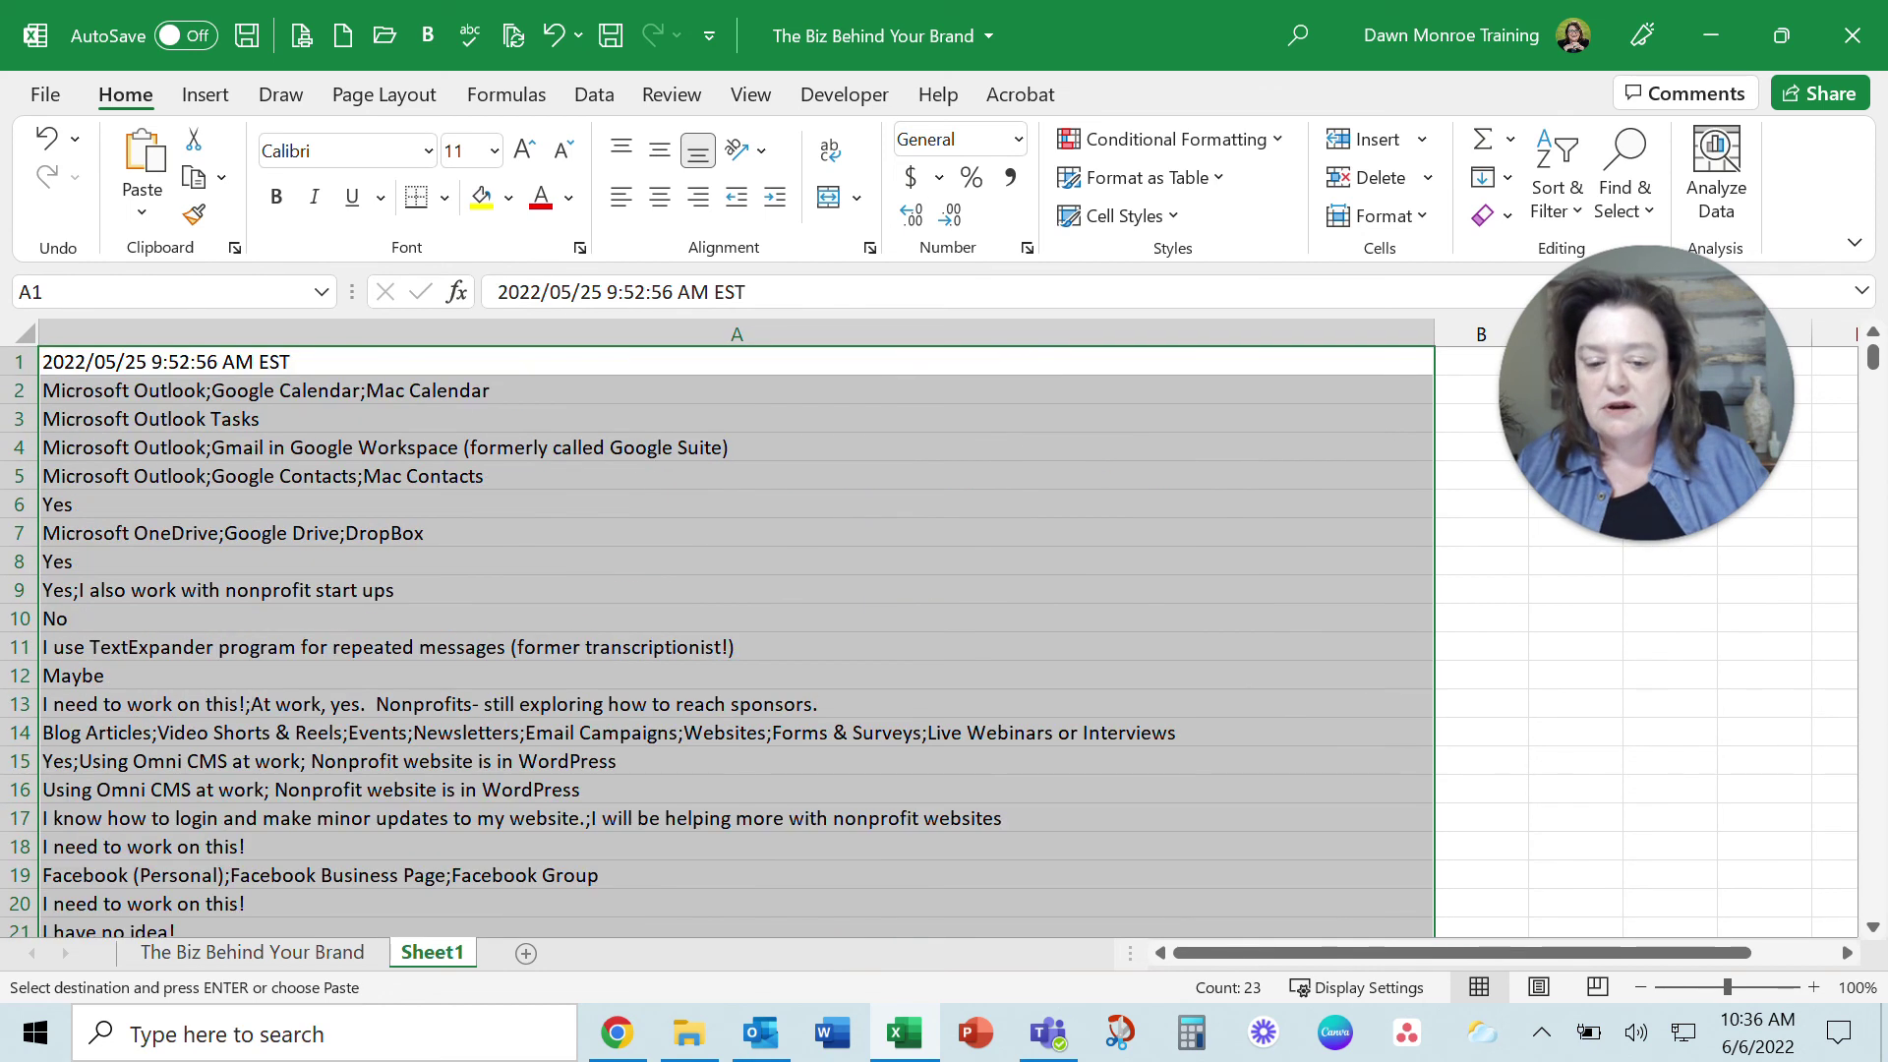